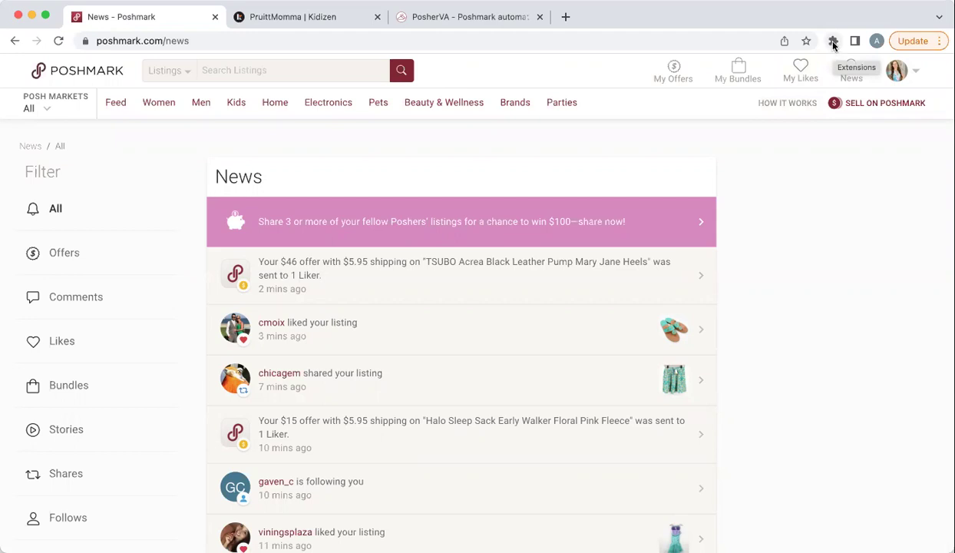
Step: Open PosherVA's Share tab (Alt+Shift+P), set to share the closet to followers at Fast speed
left_click(833, 46)
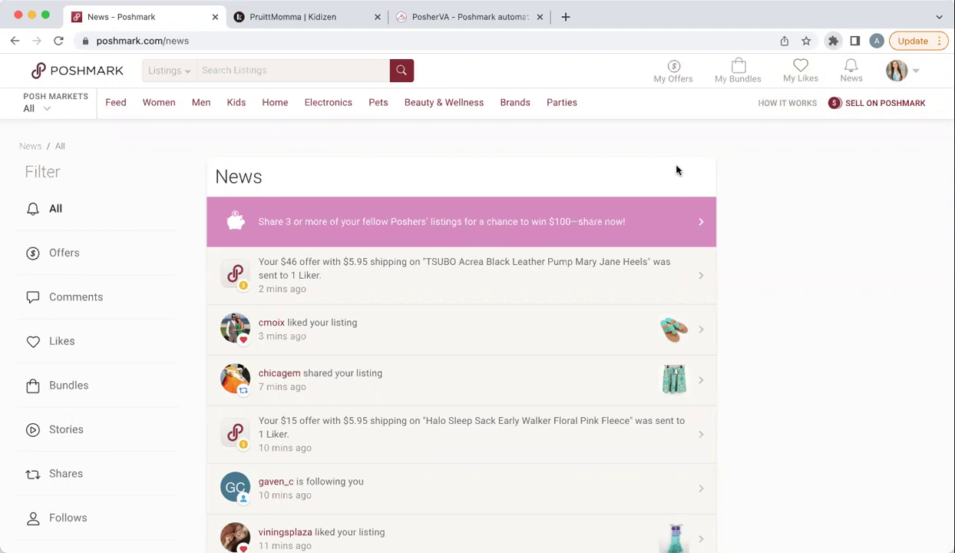
key("alt+shift+p")
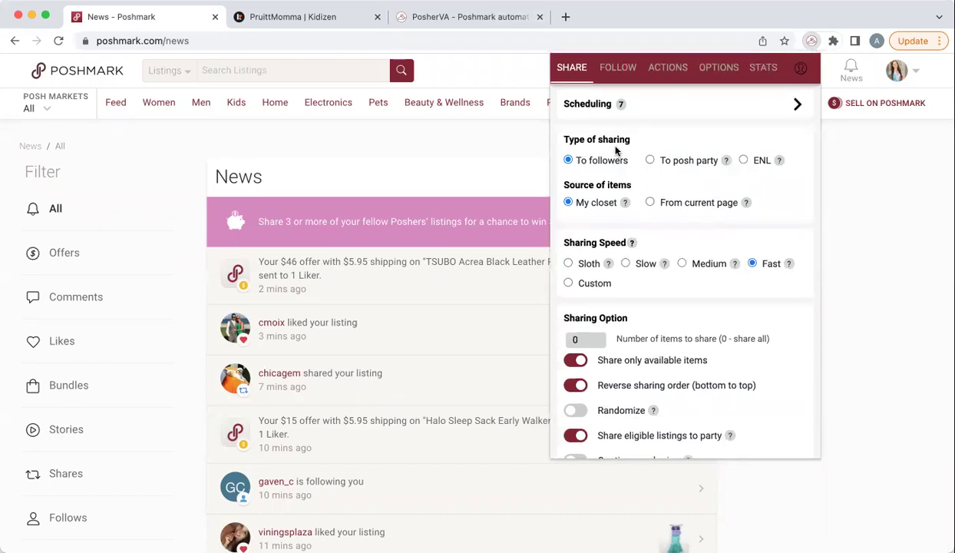
scroll(616, 152, "down", 2)
scroll(615, 150, "up", 2)
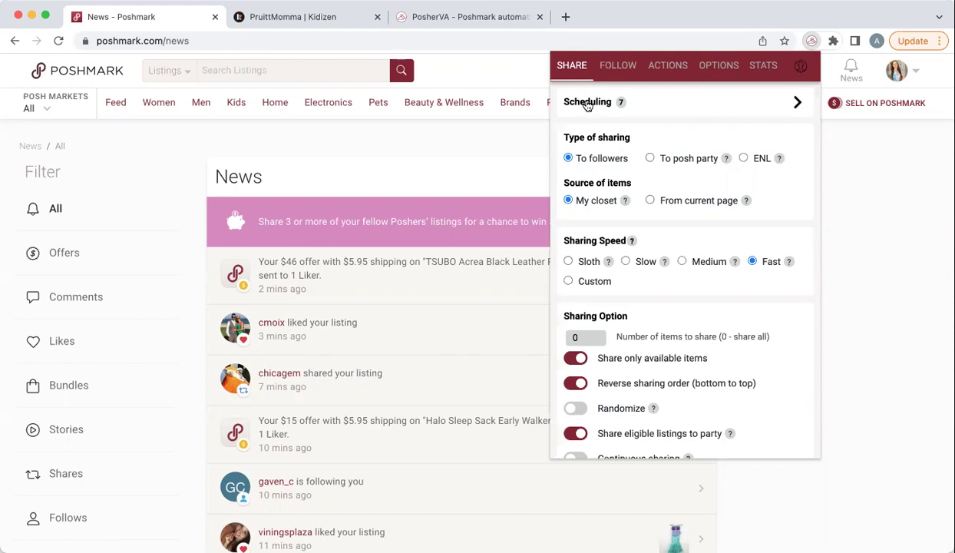
left_click(589, 105)
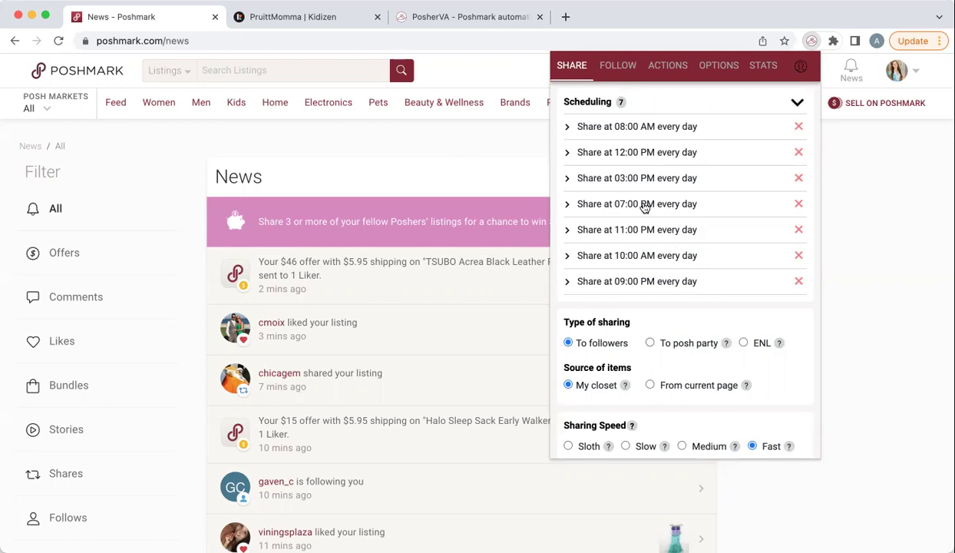
left_click(601, 104)
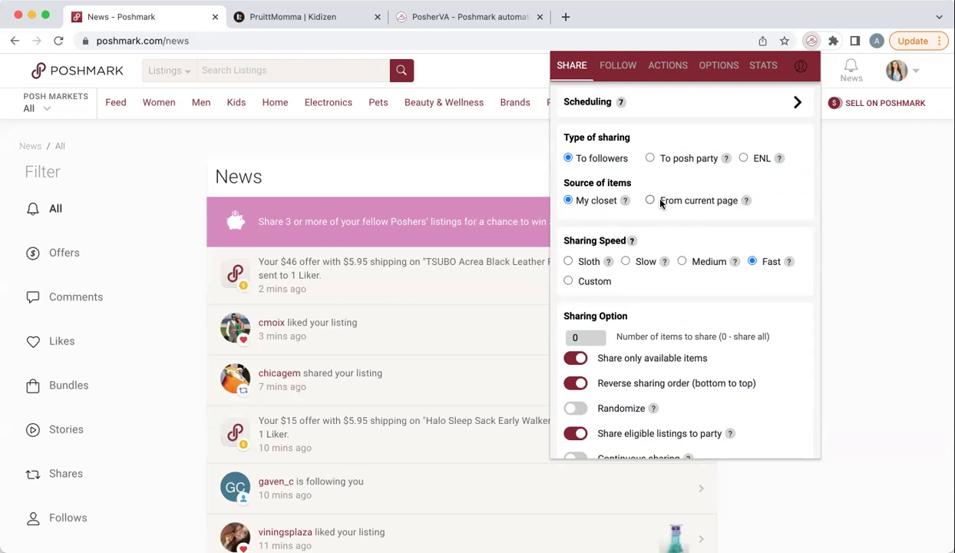
scroll(660, 202, "down", 2)
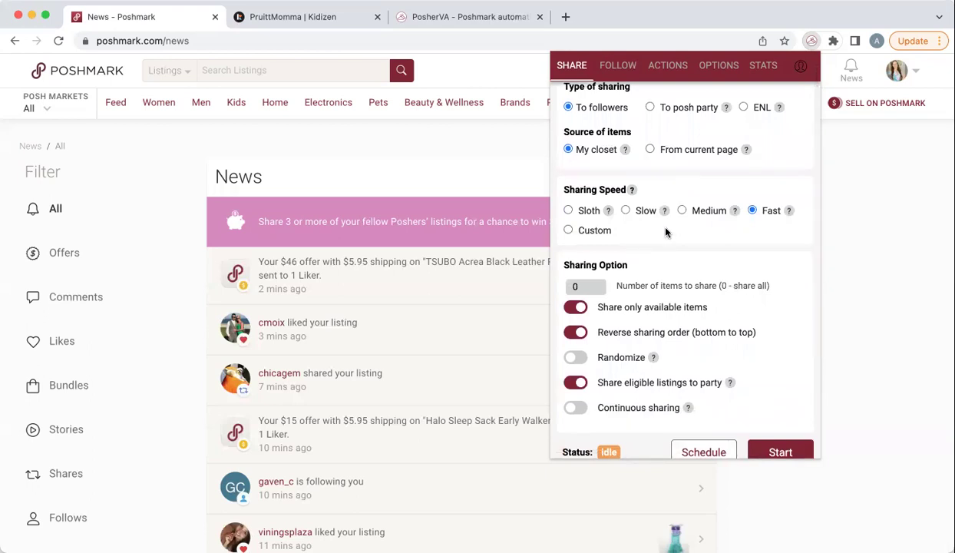
scroll(665, 232, "down", 1)
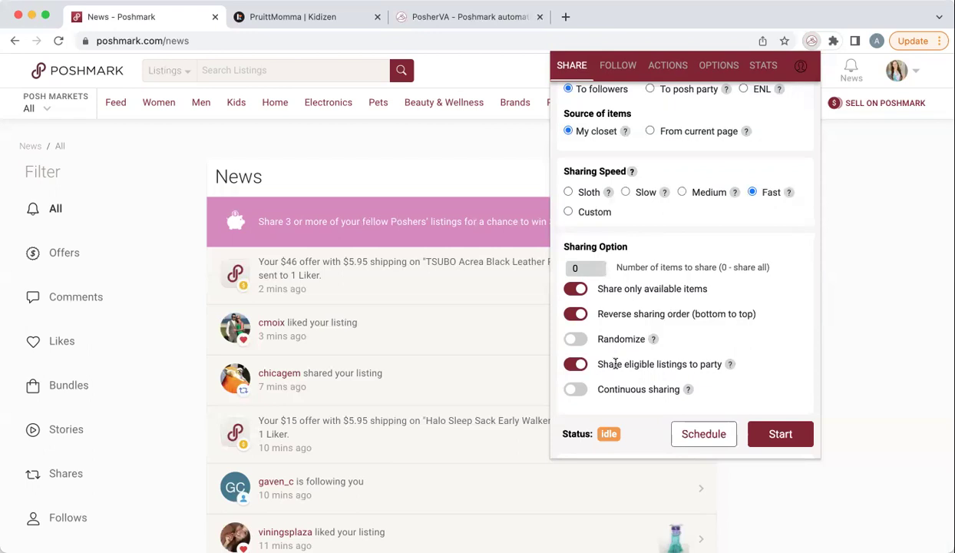
scroll(615, 364, "down", 2)
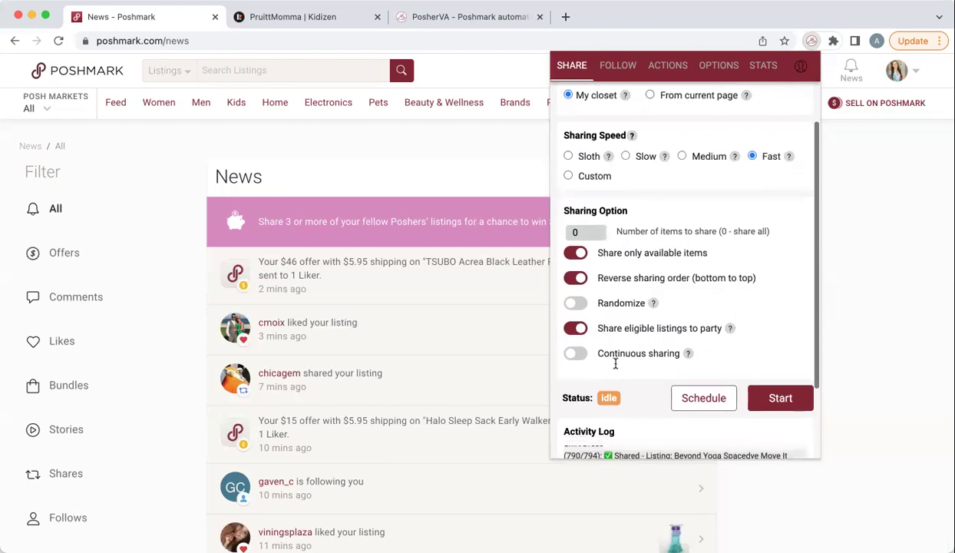
scroll(614, 367, "down", 5)
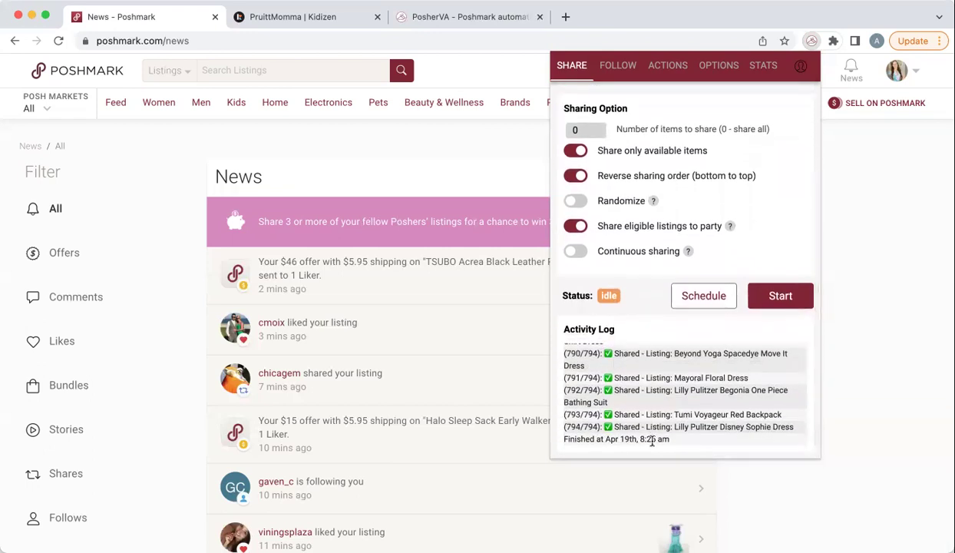
scroll(636, 399, "up", 20)
scroll(635, 399, "up", 20)
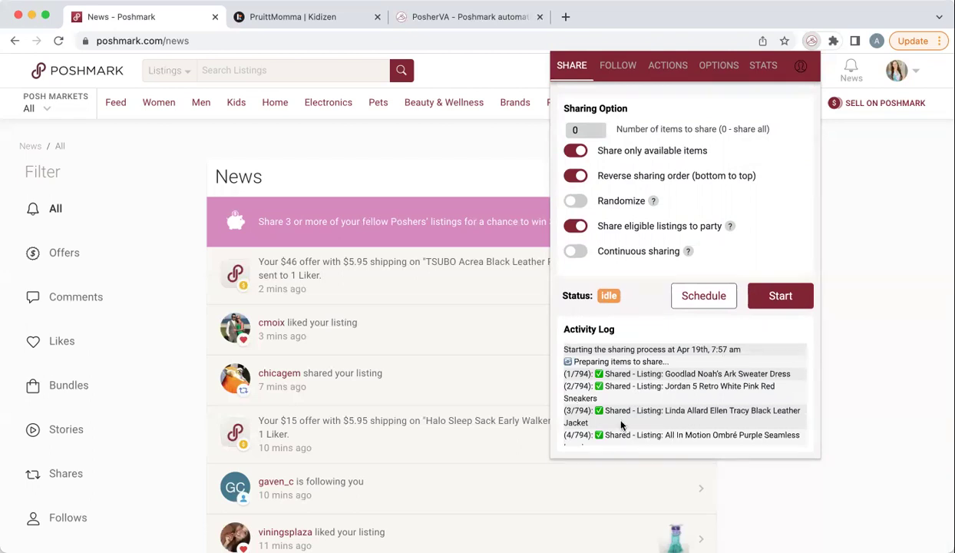
scroll(639, 383, "down", 3)
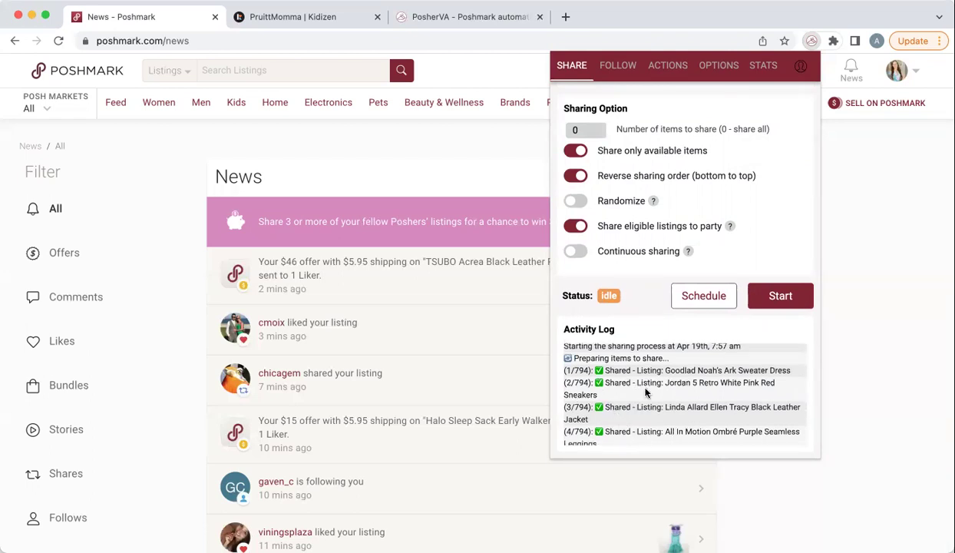
scroll(645, 393, "down", 20)
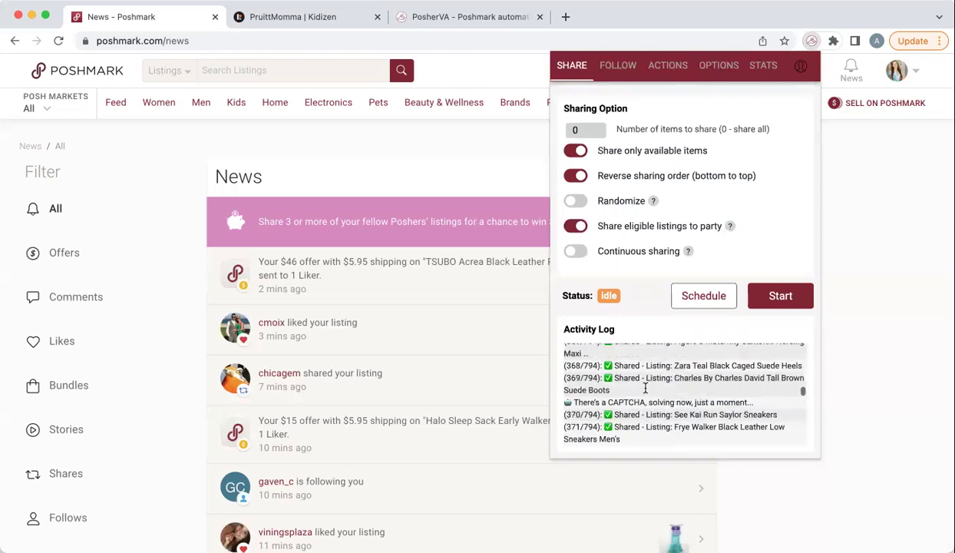
scroll(644, 389, "down", 20)
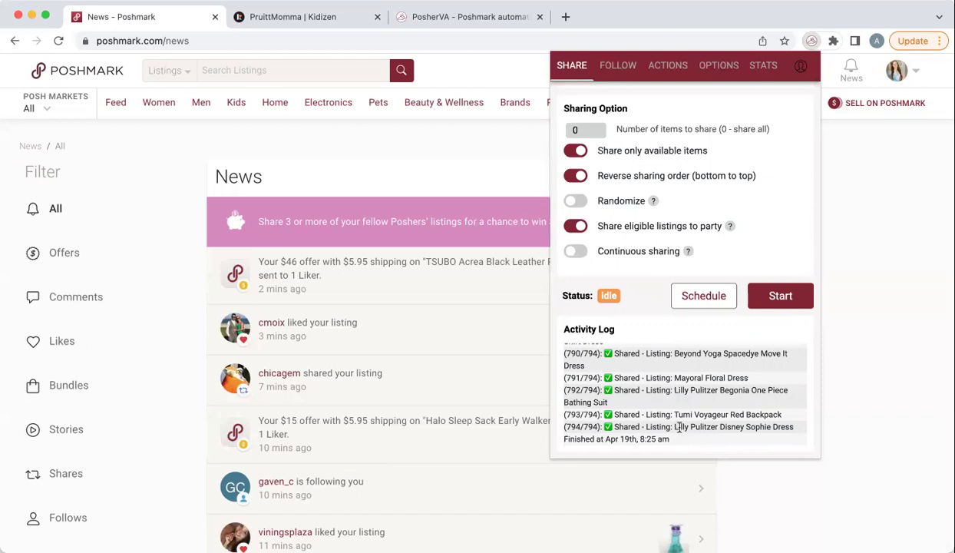
Step: Start sharing the closet to followers and bring up the Follow settings
left_click(778, 298)
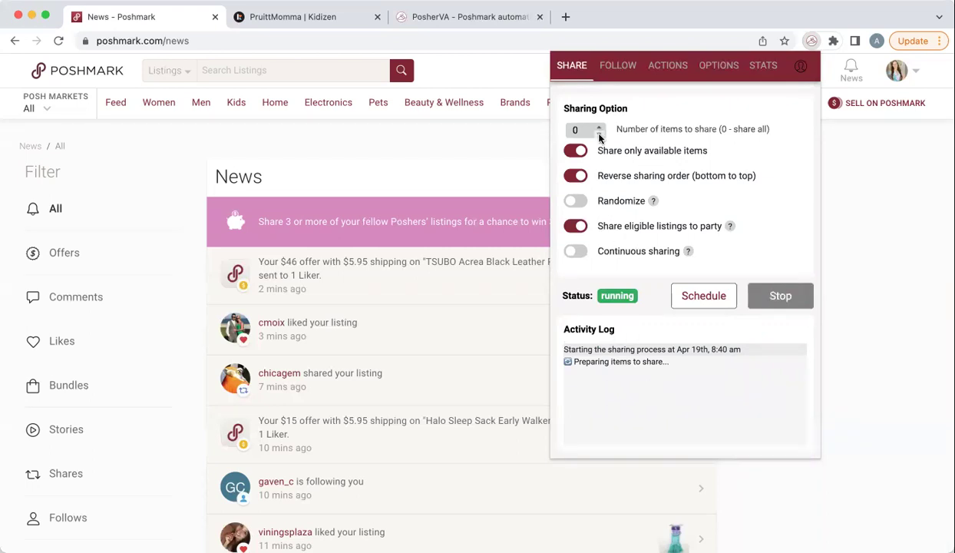
left_click(614, 71)
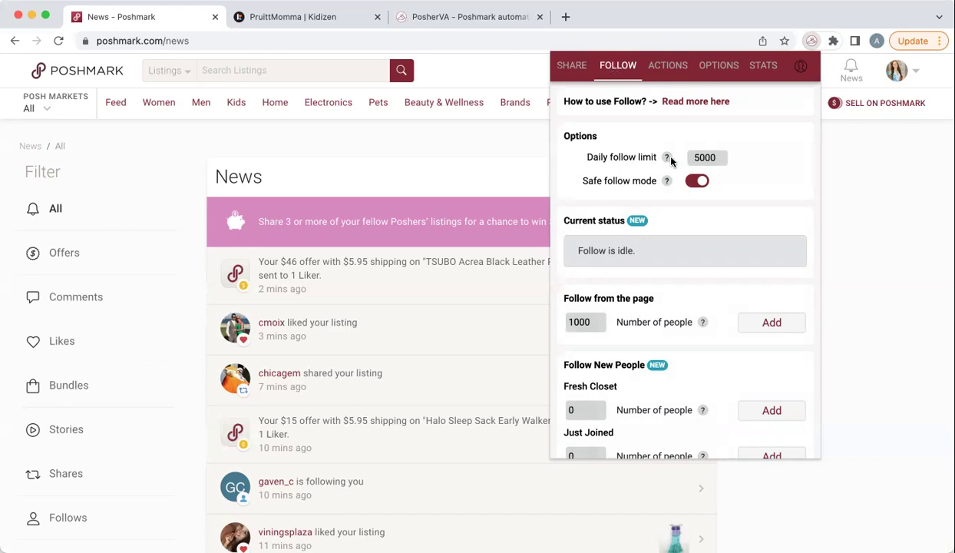
Step: Queue a Fresh Closet follow task for 100 people
mouse_move(666, 157)
scroll(611, 255, "down", 2)
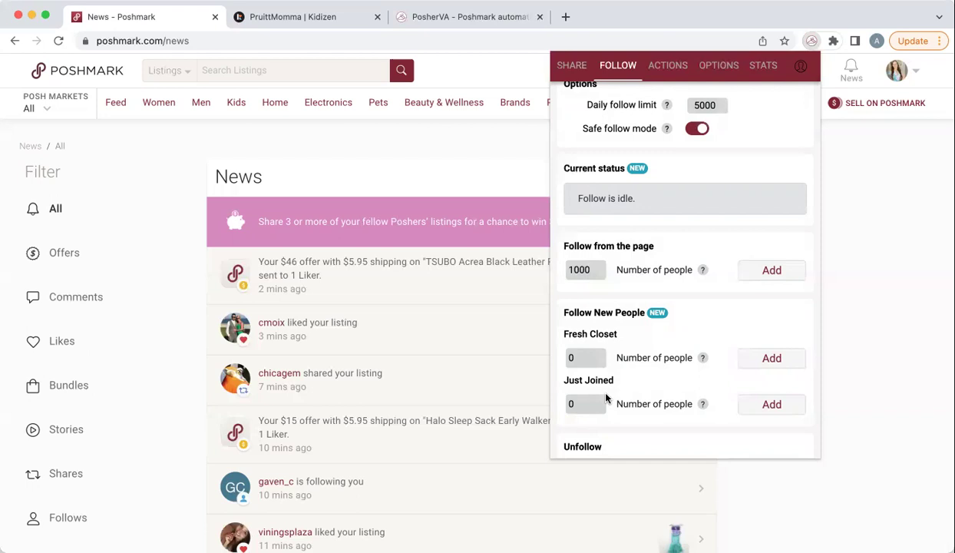
scroll(644, 347, "down", 2)
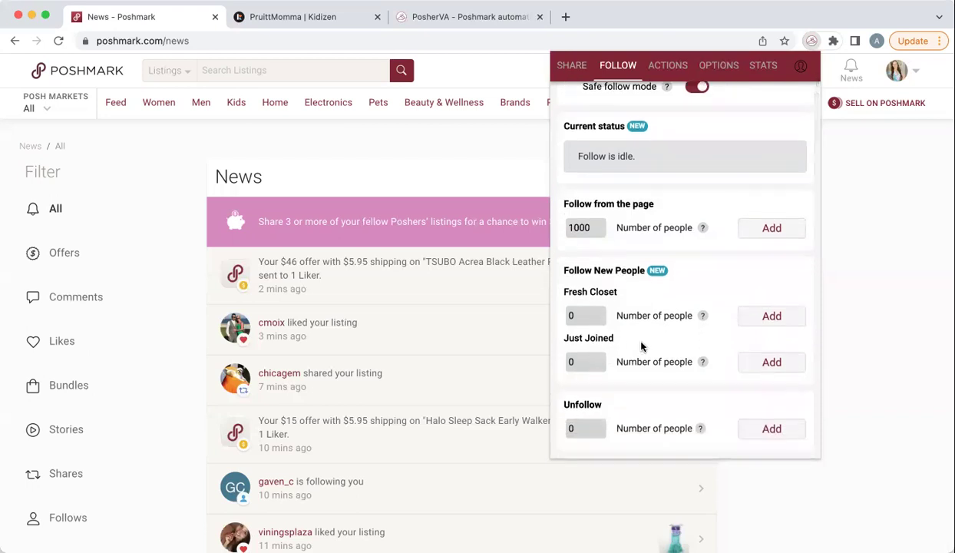
left_click(575, 318)
type("100")
left_click(759, 319)
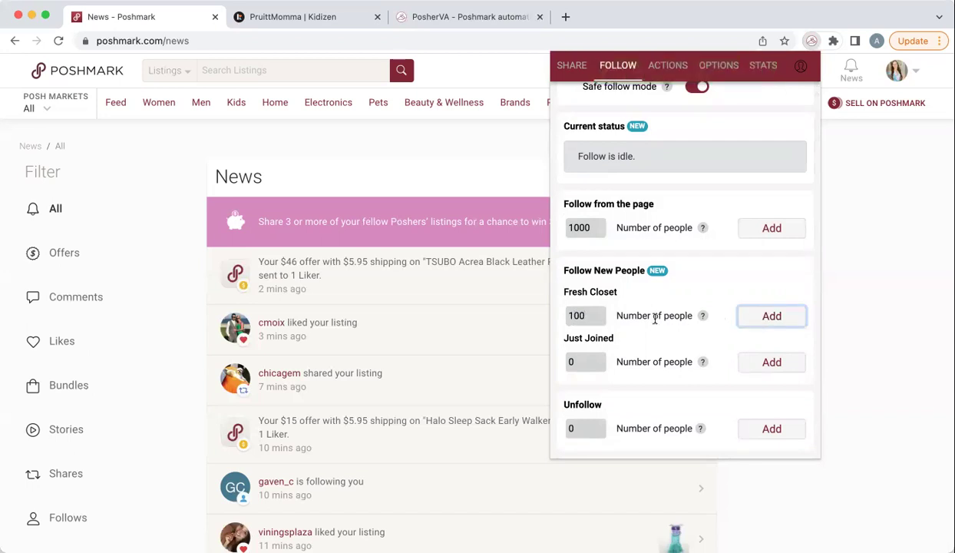
Step: Review the follow queue and select the closet username in a queued task
scroll(660, 311, "down", 2)
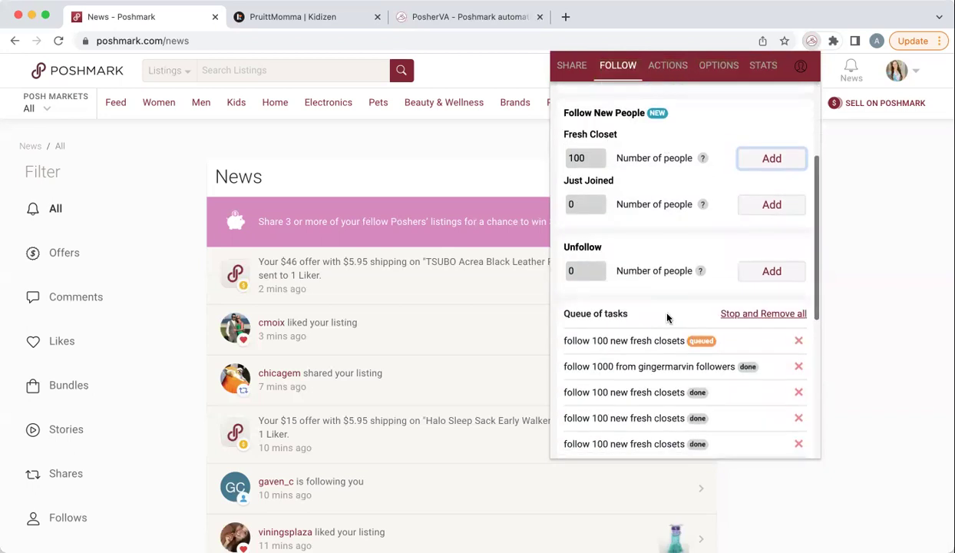
scroll(671, 340, "down", 1)
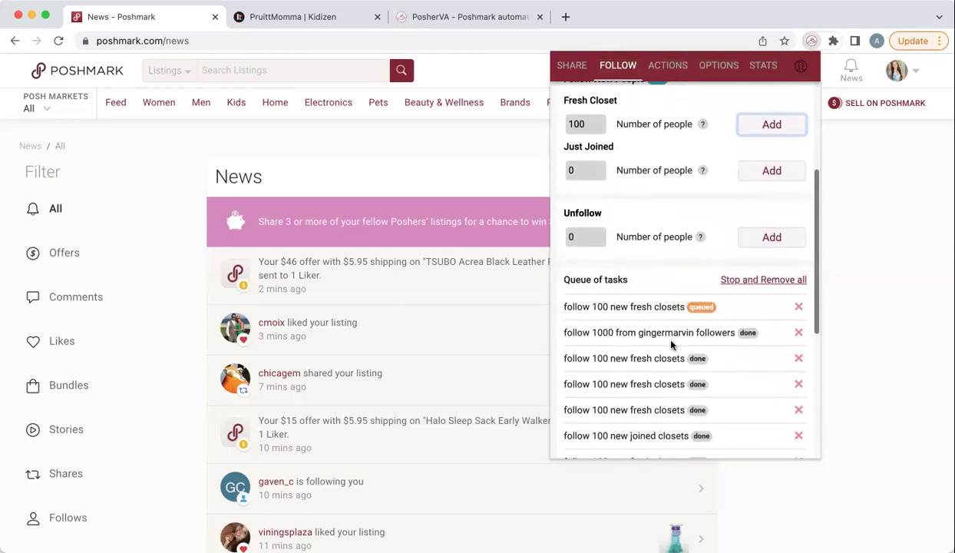
scroll(671, 345, "down", 2)
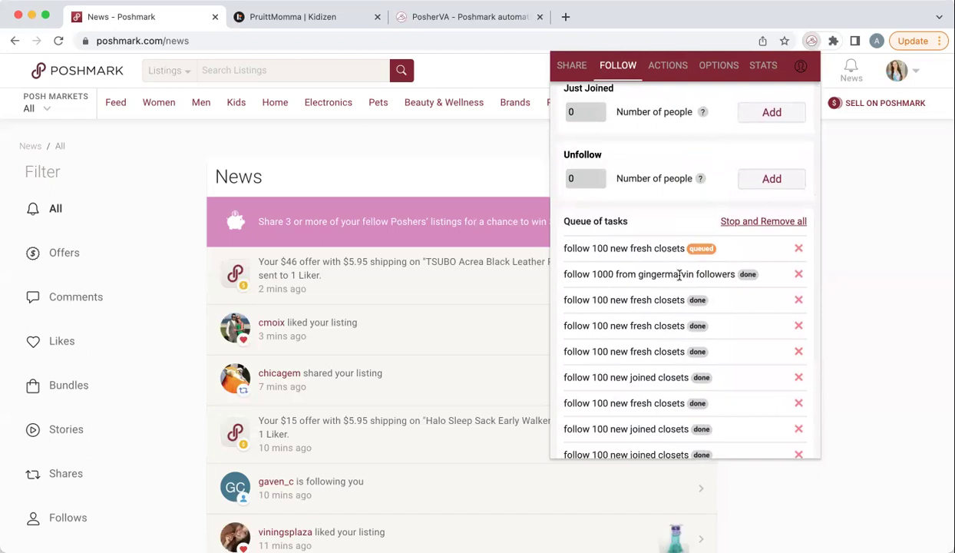
scroll(684, 274, "up", 1)
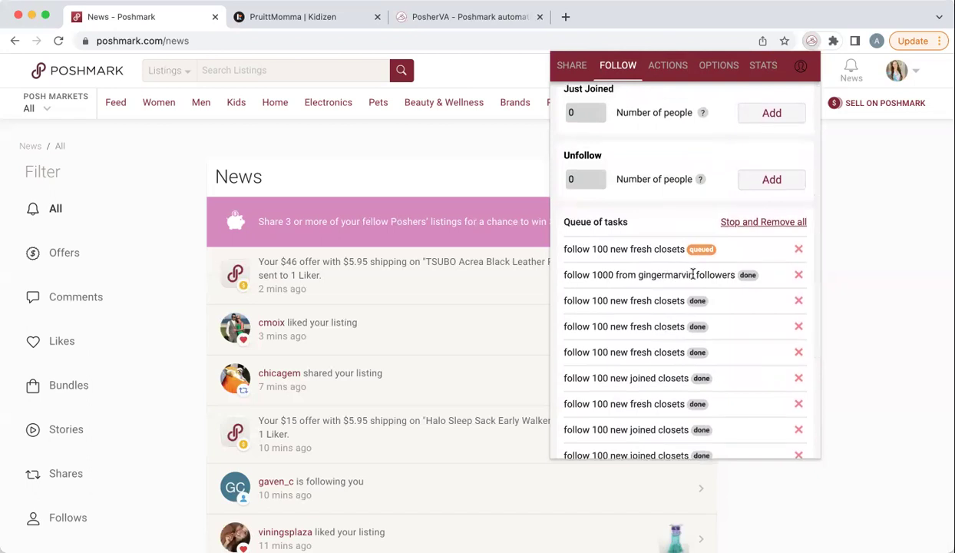
scroll(692, 274, "down", 2)
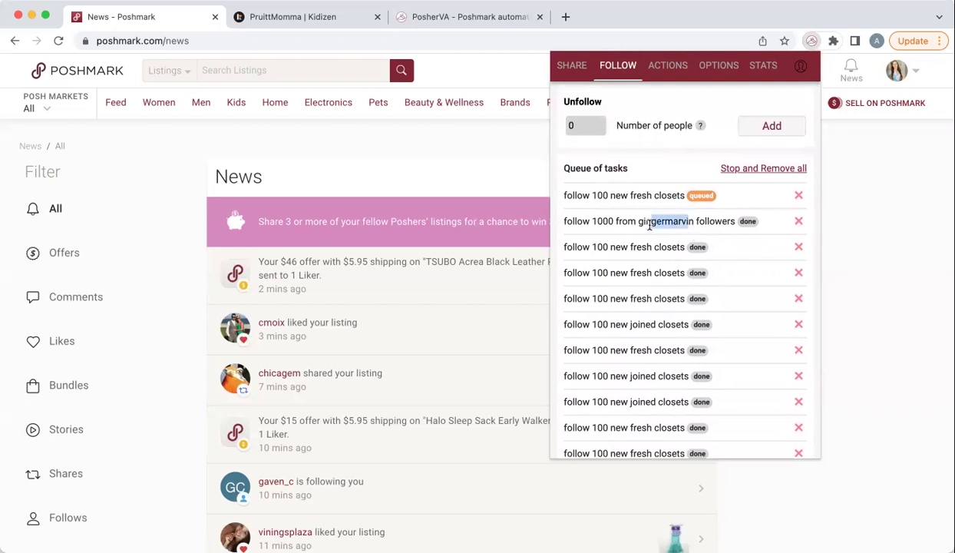
left_click_drag(694, 221, 638, 227)
key("super+c")
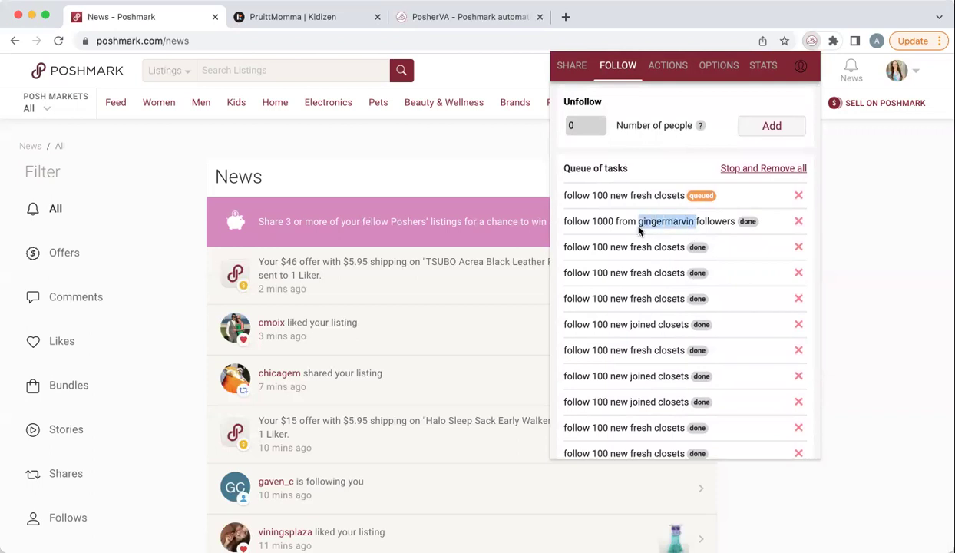
scroll(651, 333, "down", 3)
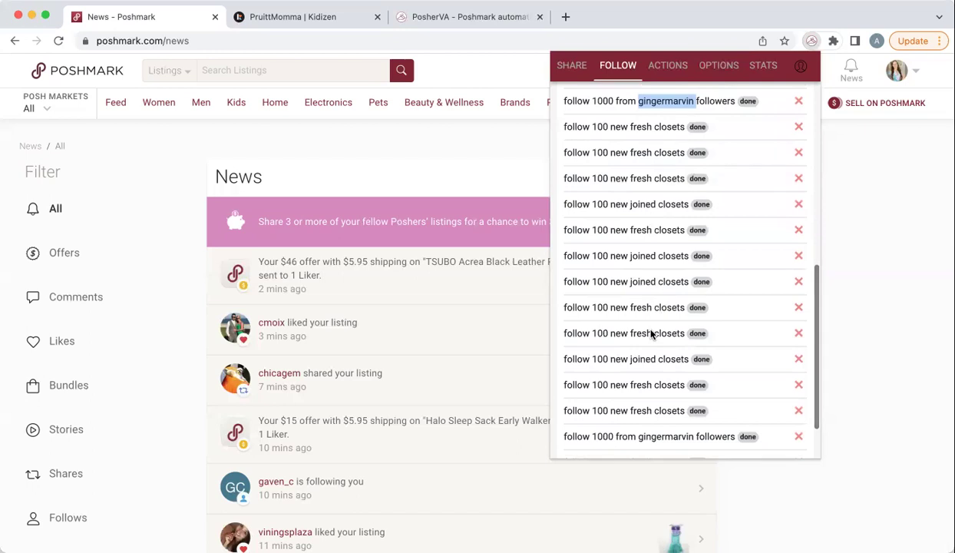
scroll(650, 334, "up", 10)
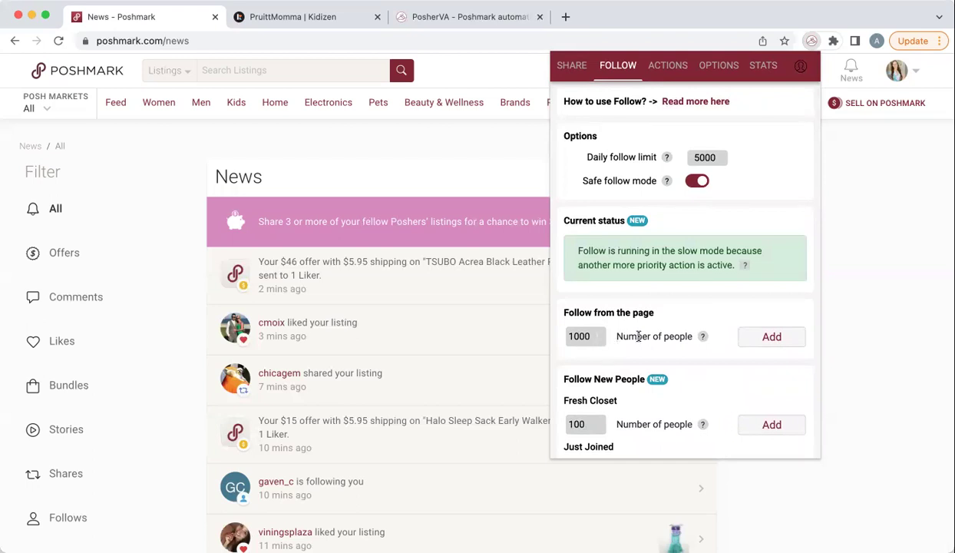
Step: Search Poshmark people for the copied closet username
left_click(235, 68)
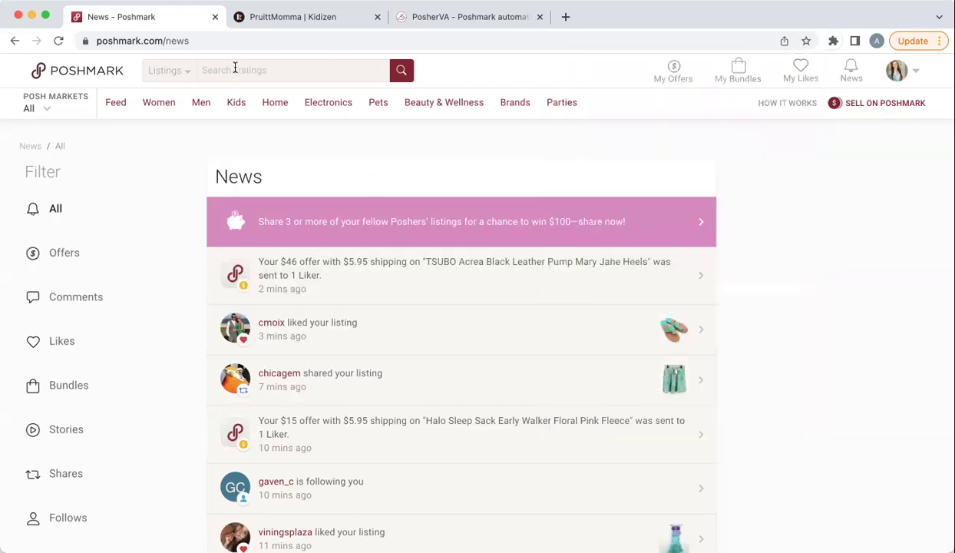
left_click(186, 70)
left_click(179, 118)
left_click(232, 69)
key("super+v")
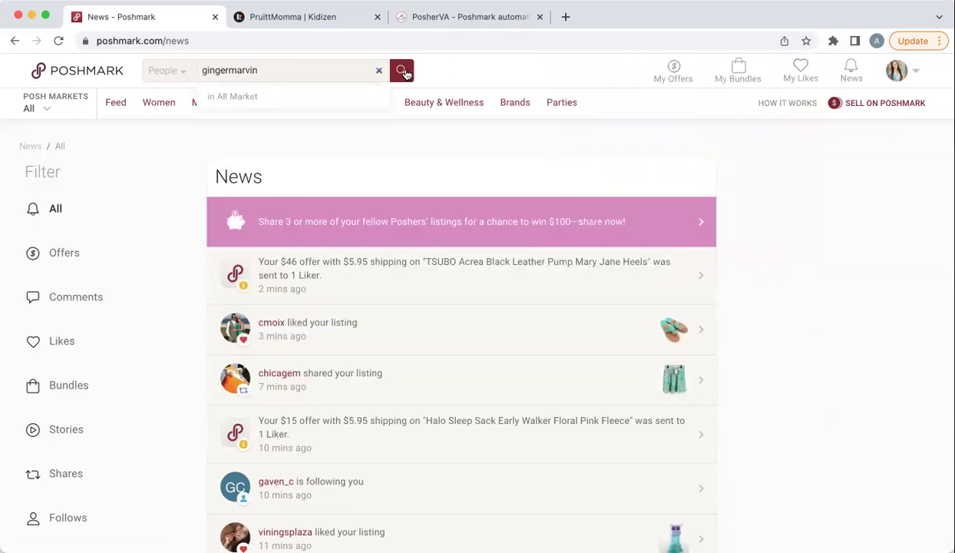
left_click(400, 71)
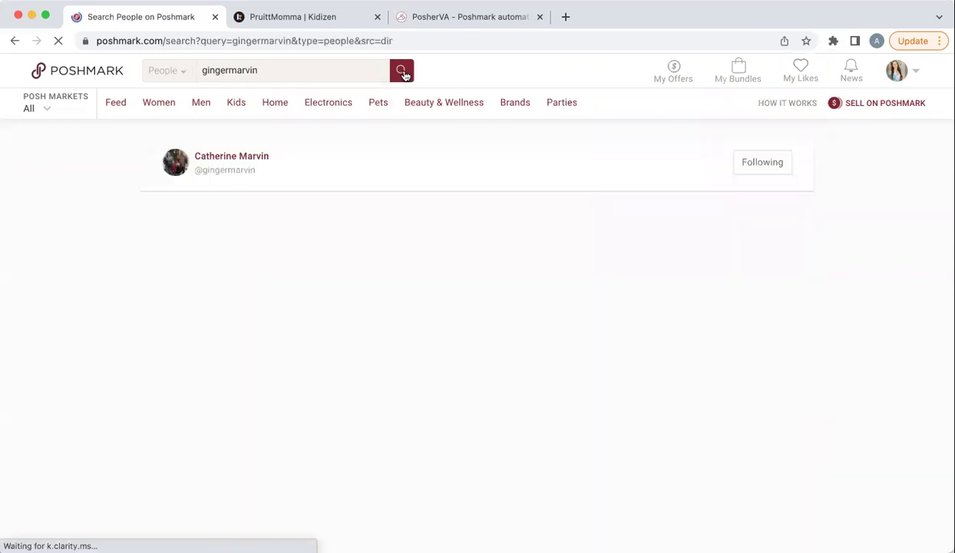
Step: Open the found seller's followers list with PosherVA's Follow settings over it
left_click(240, 160)
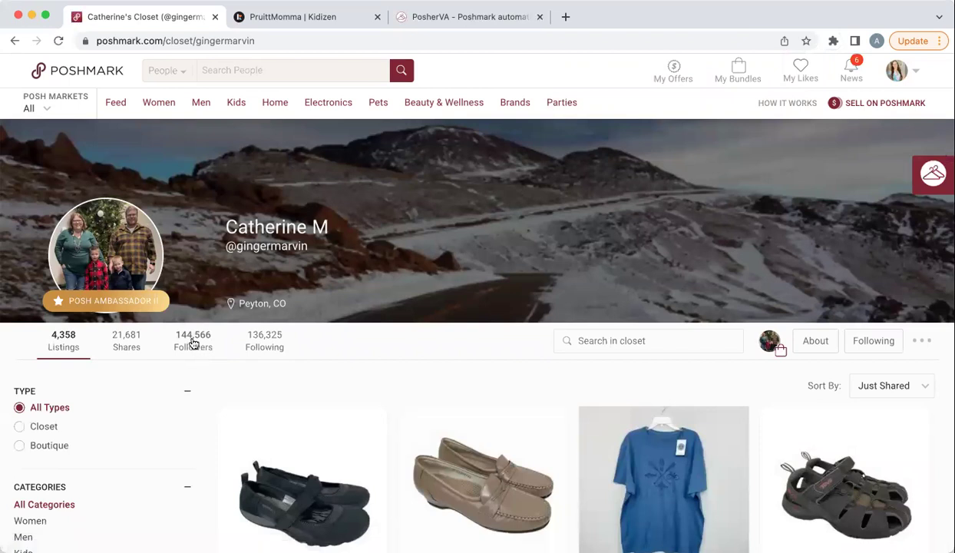
left_click(193, 343)
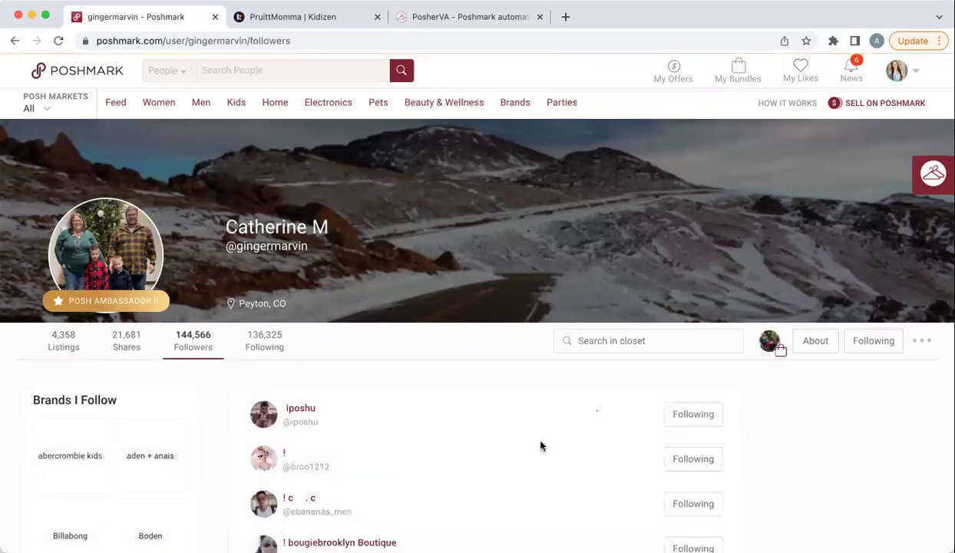
scroll(541, 445, "down", 3)
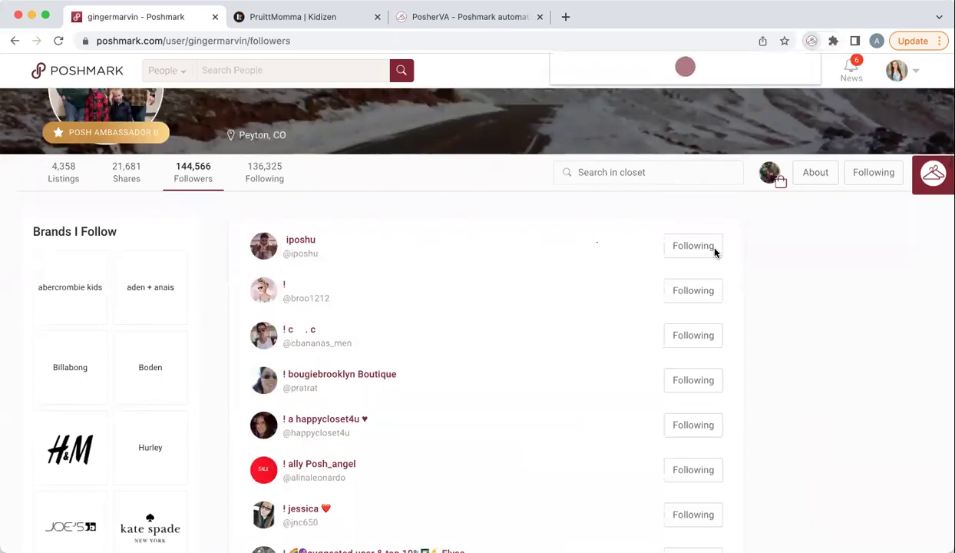
left_click(616, 68)
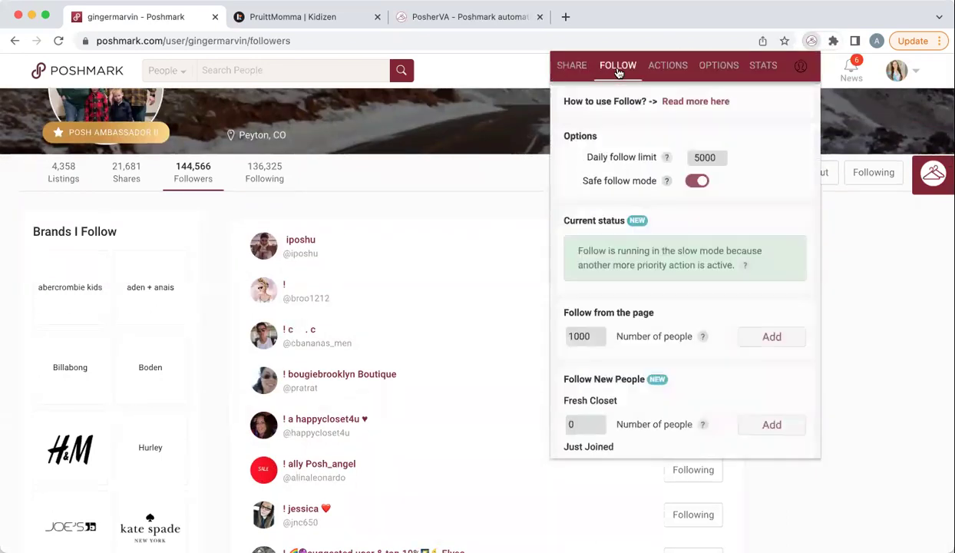
Step: Queue following 1000 people from this page's followers and review the task queue
left_click(739, 335)
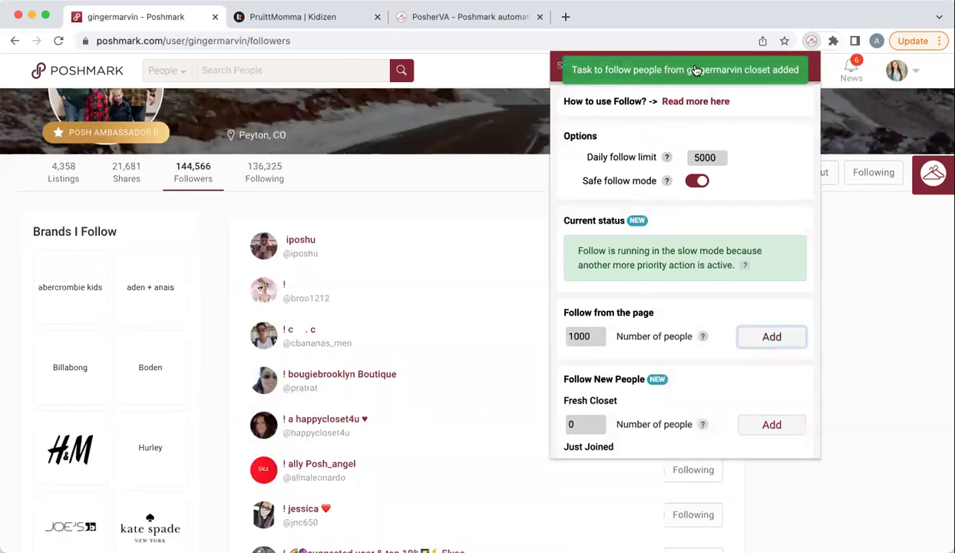
scroll(694, 393, "down", 4)
scroll(694, 395, "down", 5)
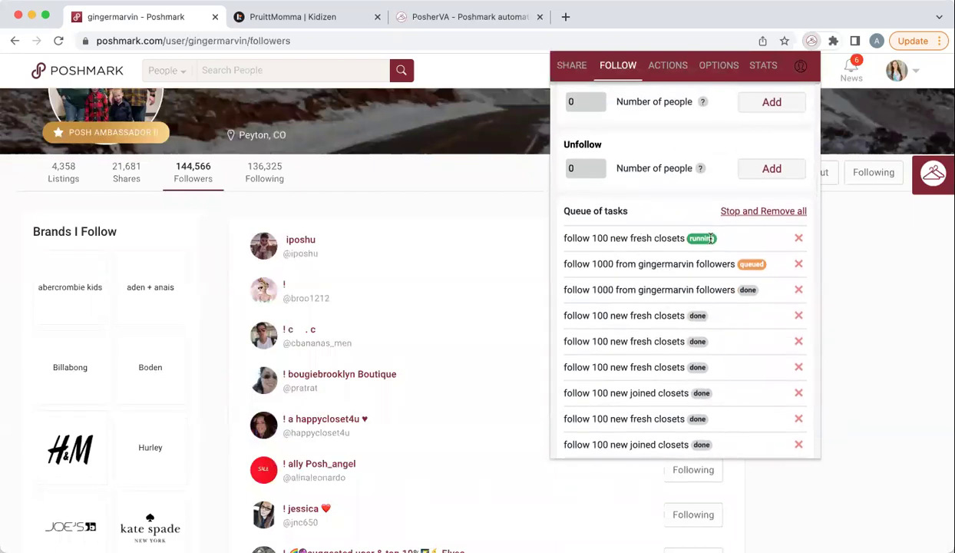
scroll(675, 239, "up", 1)
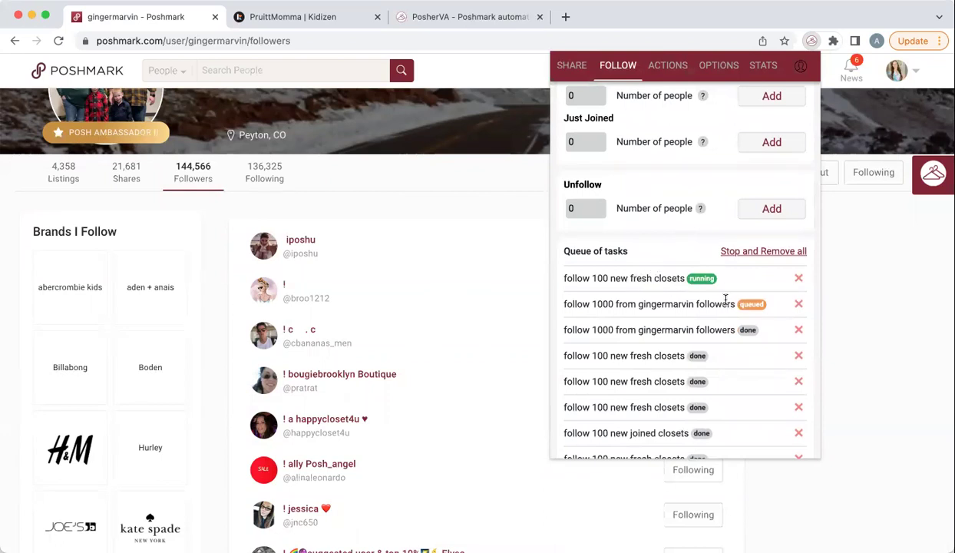
scroll(676, 261, "up", 10)
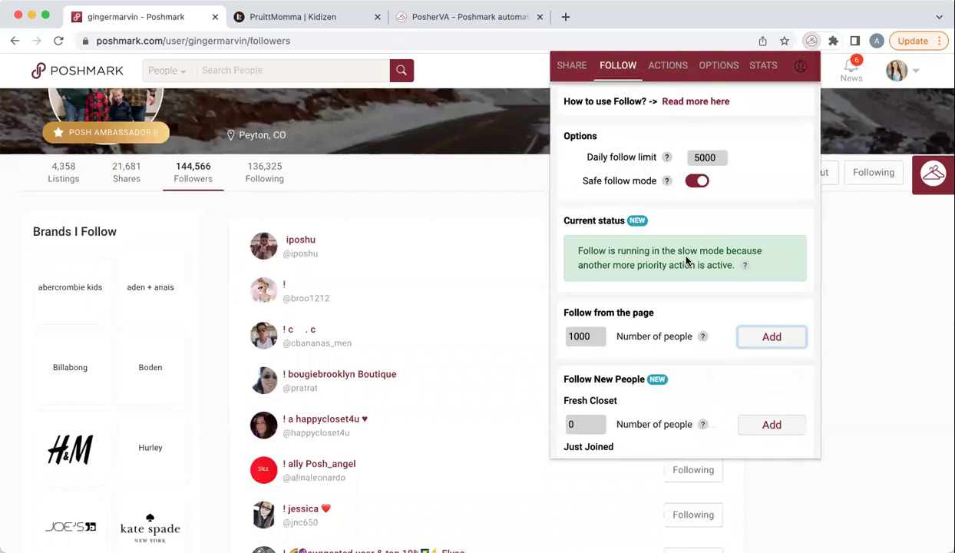
left_click(658, 72)
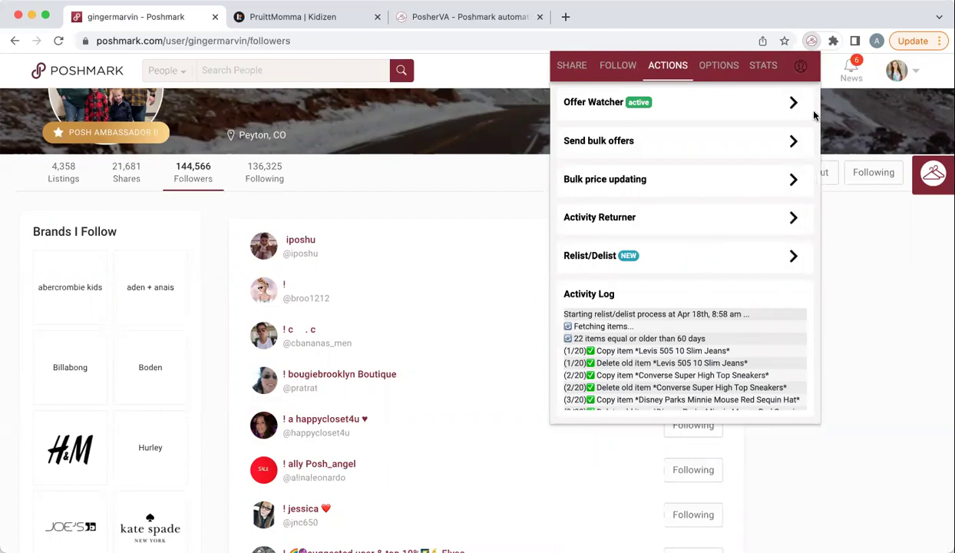
Step: Go to My Closet and bring up PosherVA's bulk Actions list
left_click(914, 71)
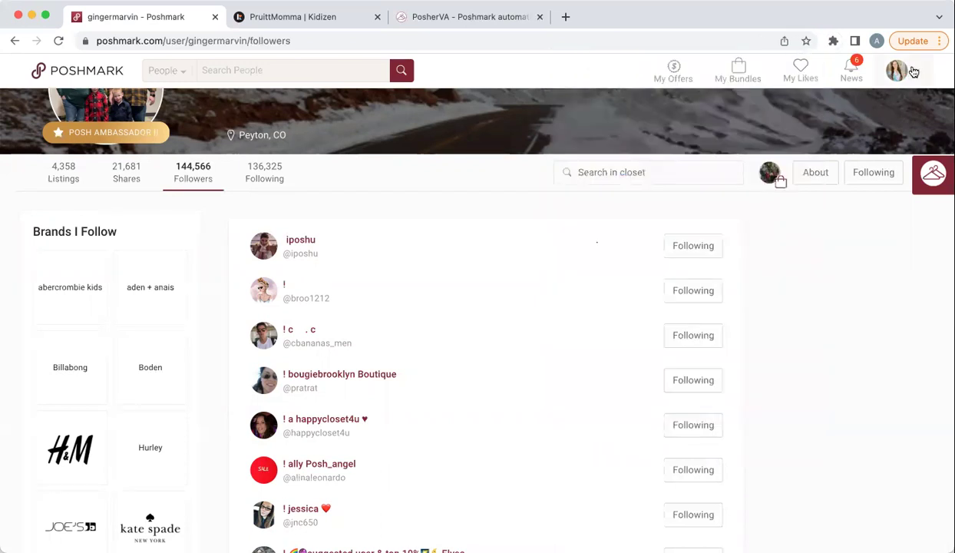
mouse_move(911, 70)
left_click(857, 101)
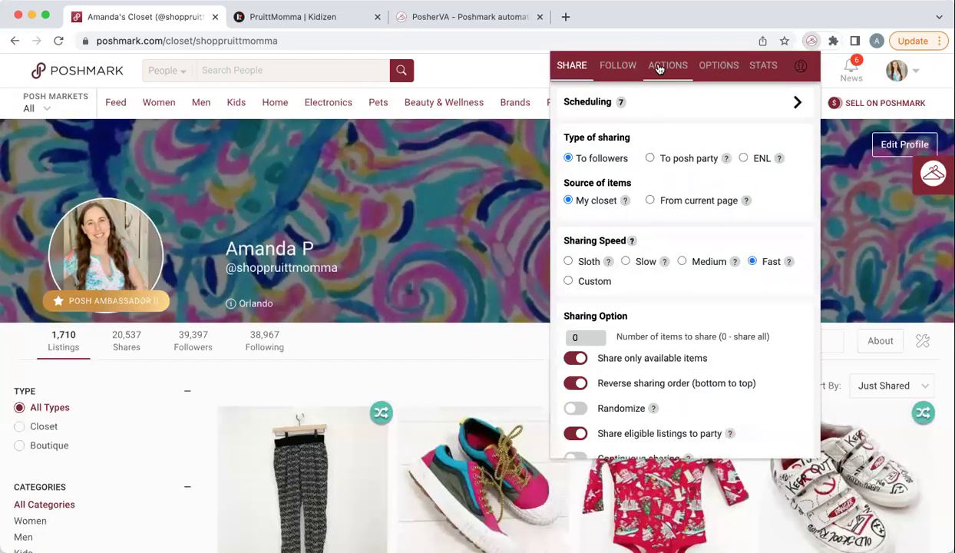
left_click(654, 66)
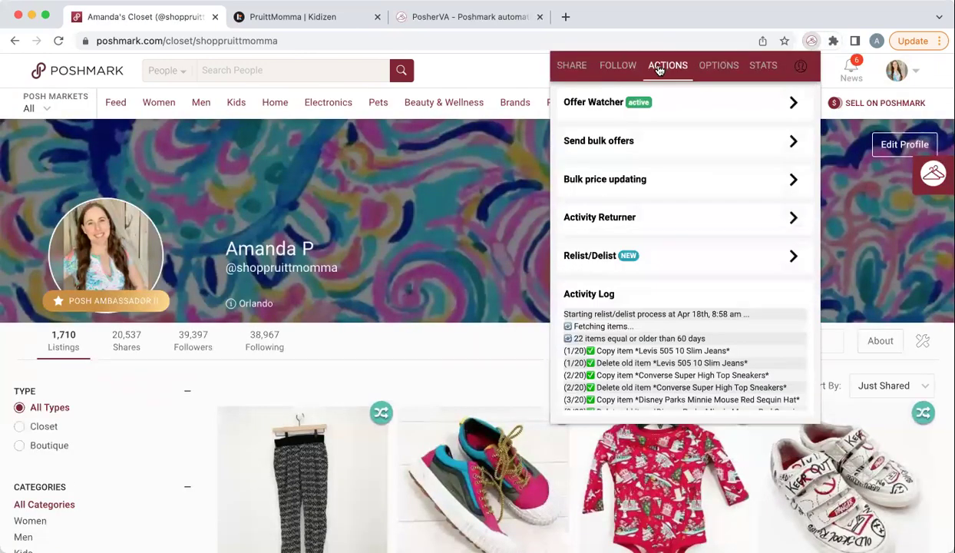
Step: Review Relist/Delist settings: 20 items, 60-day minimum age, 100 daily limit
left_click(591, 259)
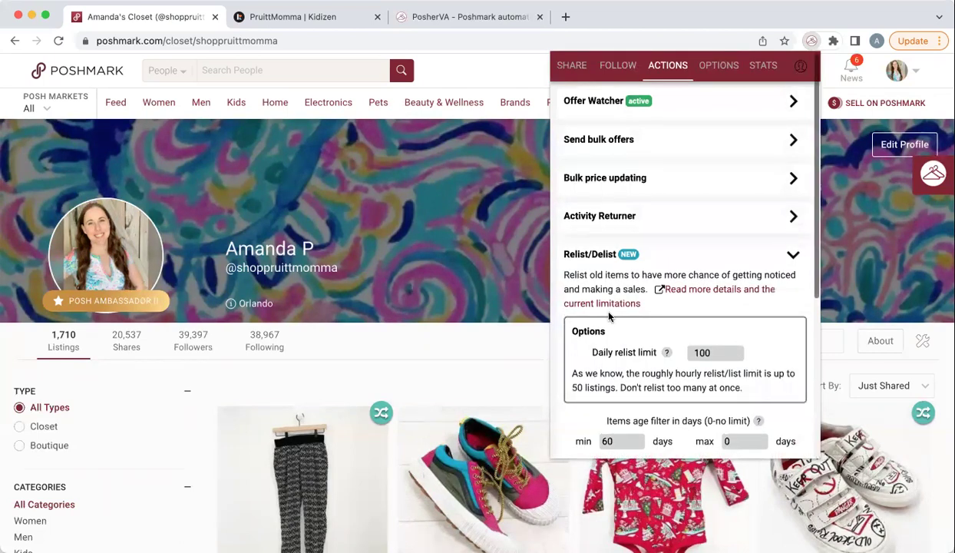
scroll(610, 311, "down", 2)
scroll(610, 317, "down", 1)
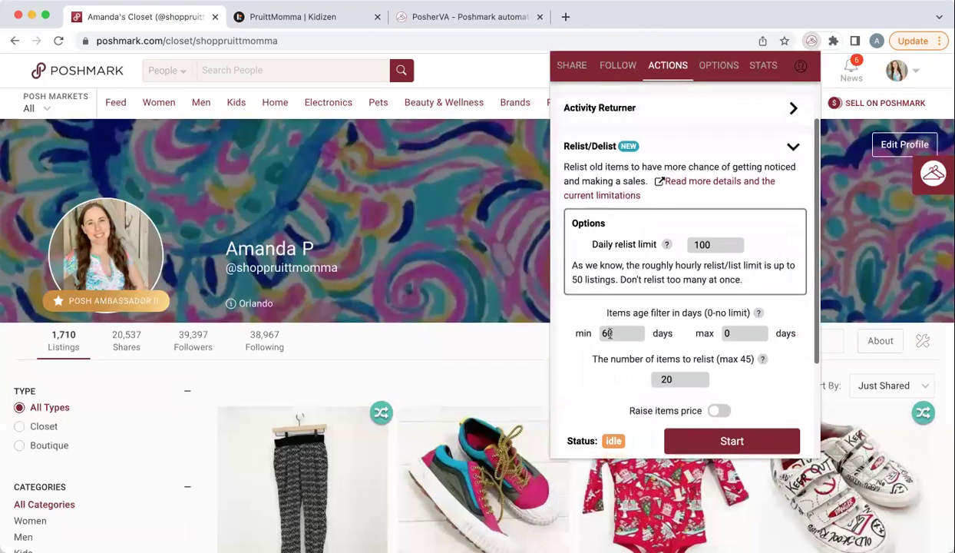
scroll(612, 337, "down", 1)
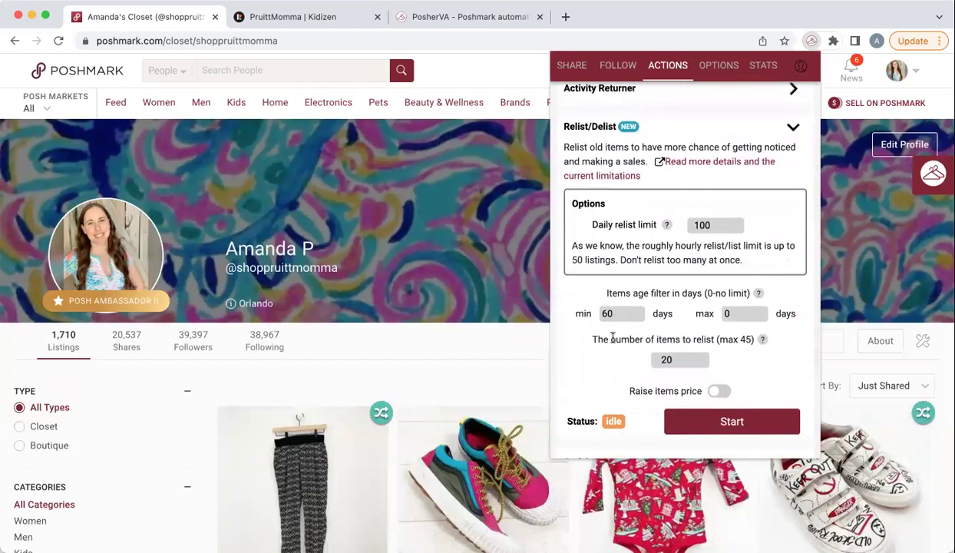
left_click(614, 311)
scroll(657, 371, "down", 2)
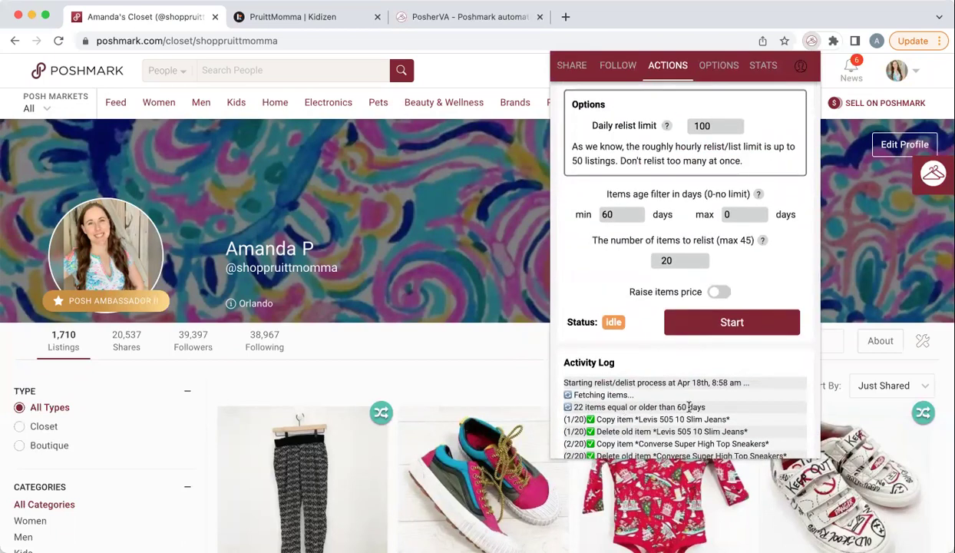
scroll(689, 407, "down", 10)
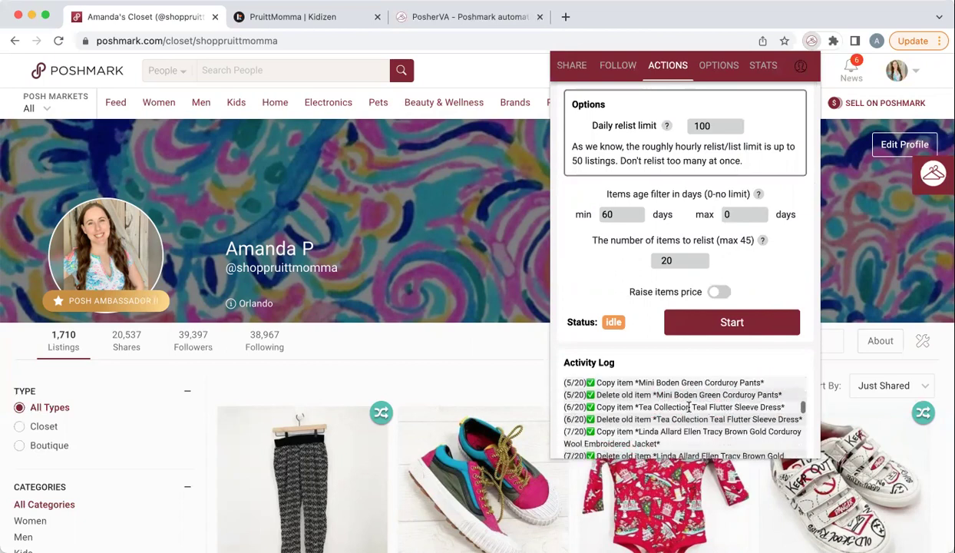
scroll(688, 407, "down", 10)
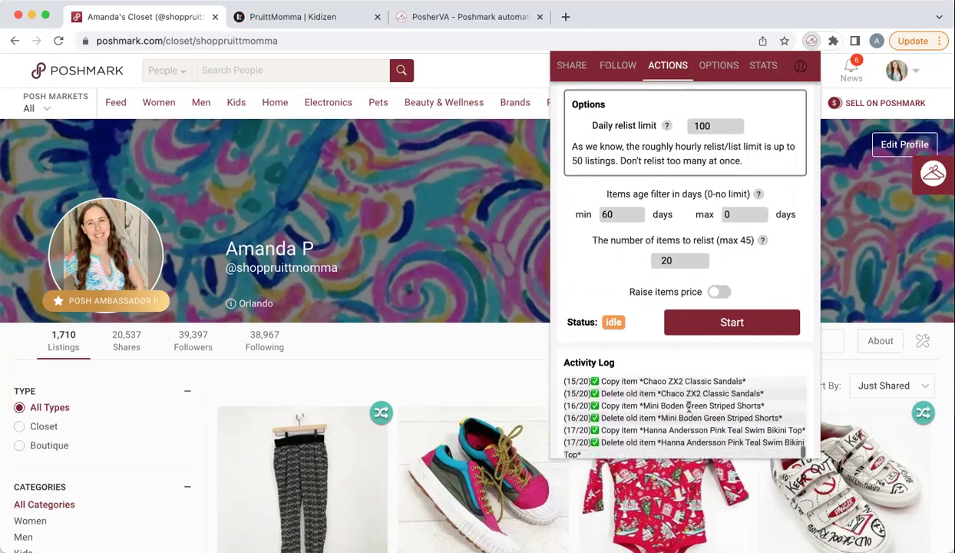
scroll(689, 407, "down", 2)
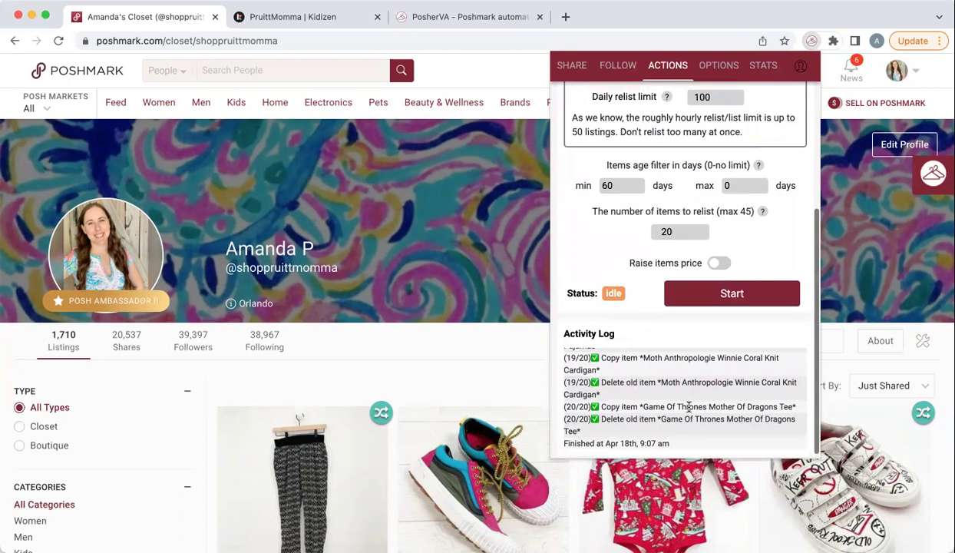
scroll(688, 406, "up", 15)
scroll(609, 235, "up", 5)
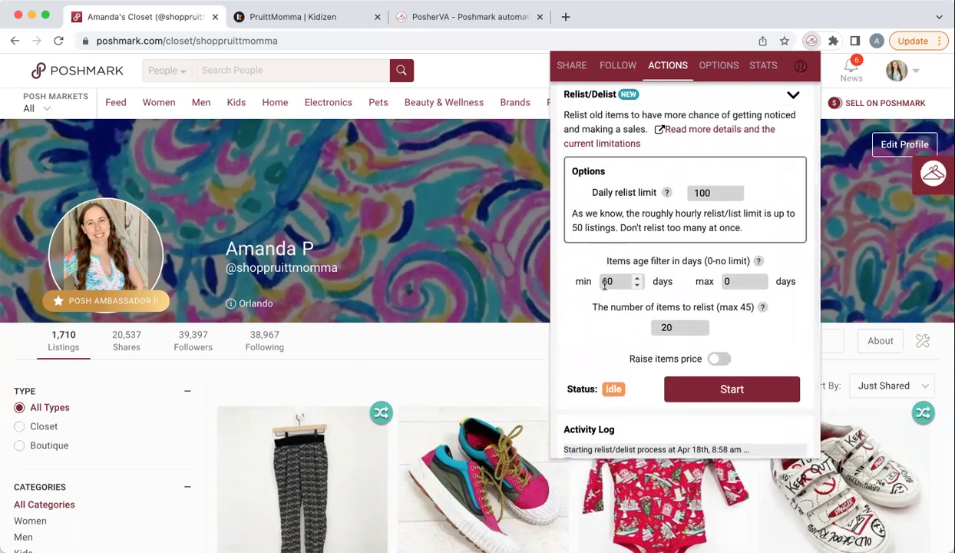
Step: Start relisting 20 items at least 60 days old, replacing the running task
left_click(716, 392)
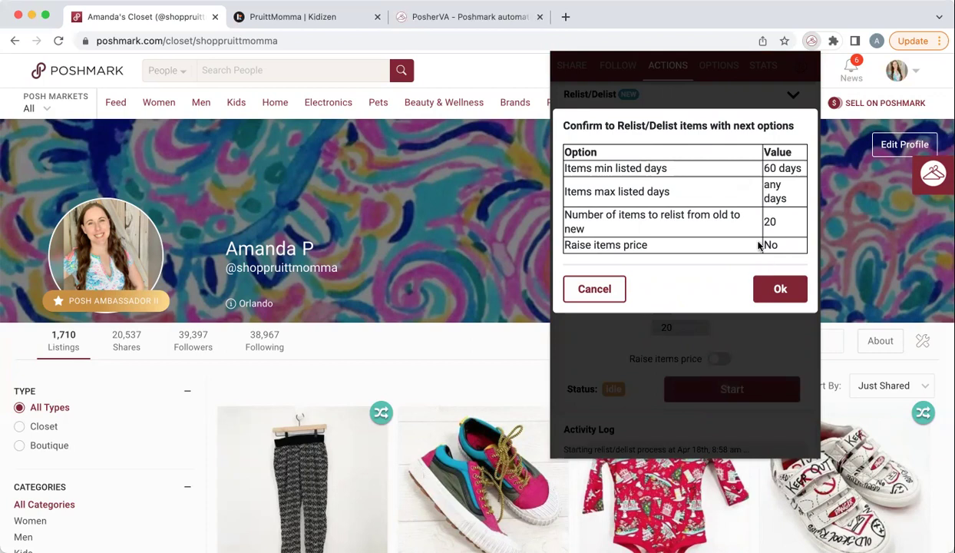
left_click(767, 289)
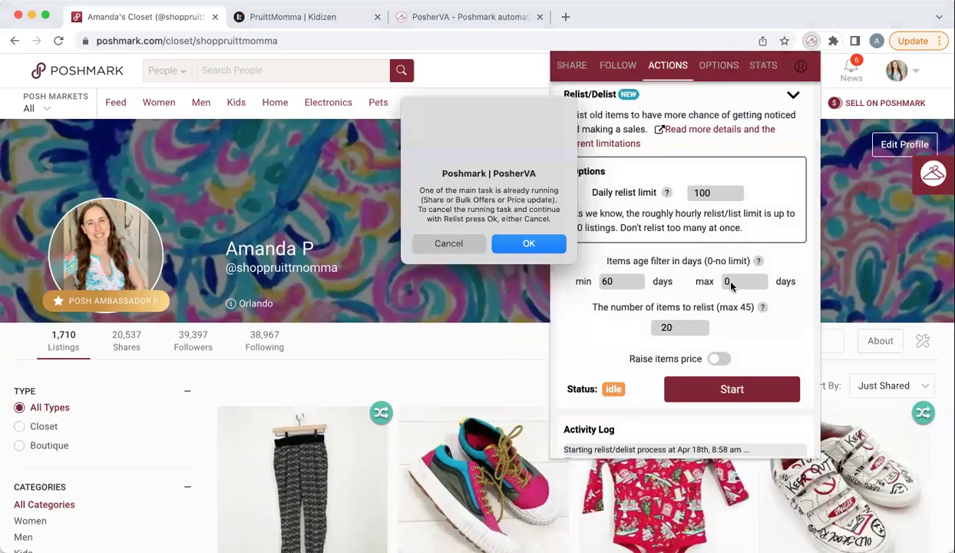
left_click(521, 244)
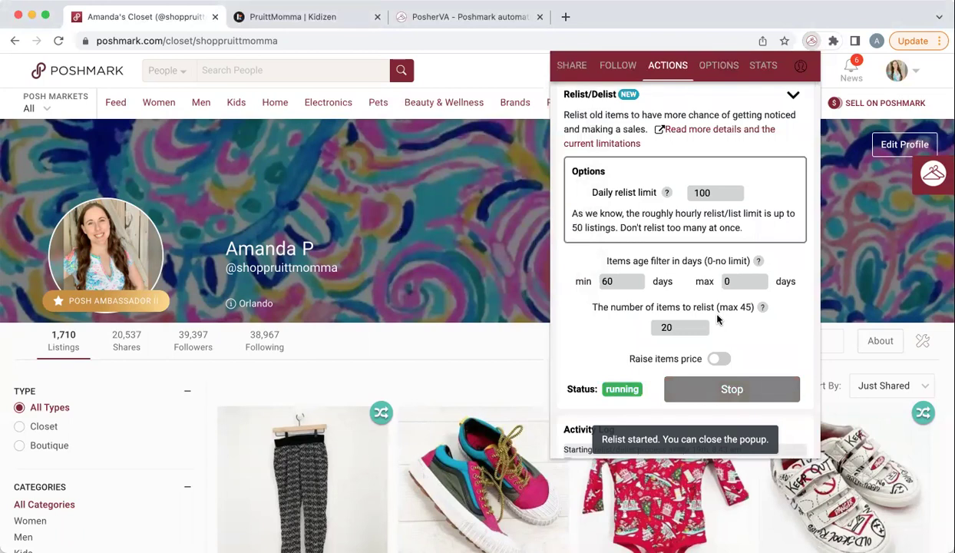
scroll(636, 327, "down", 3)
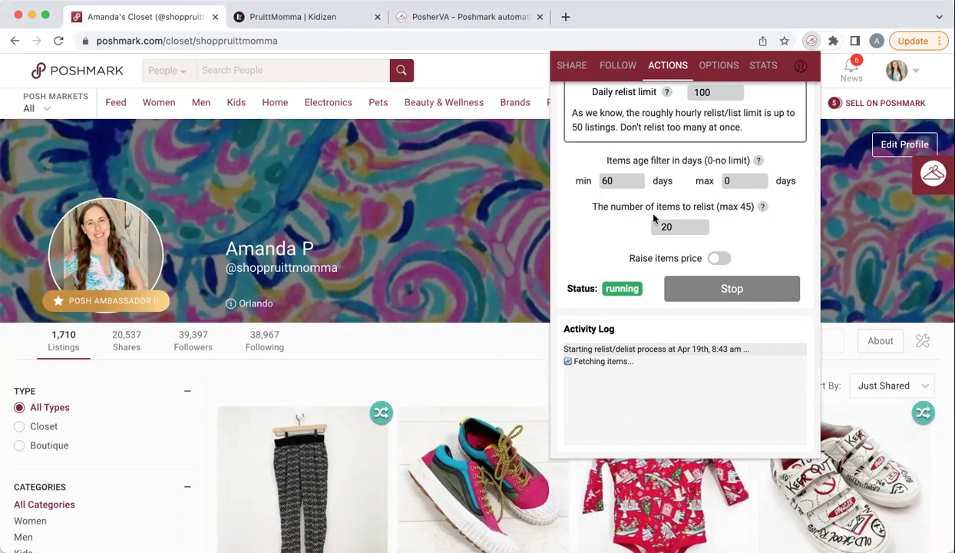
scroll(652, 230, "up", 5)
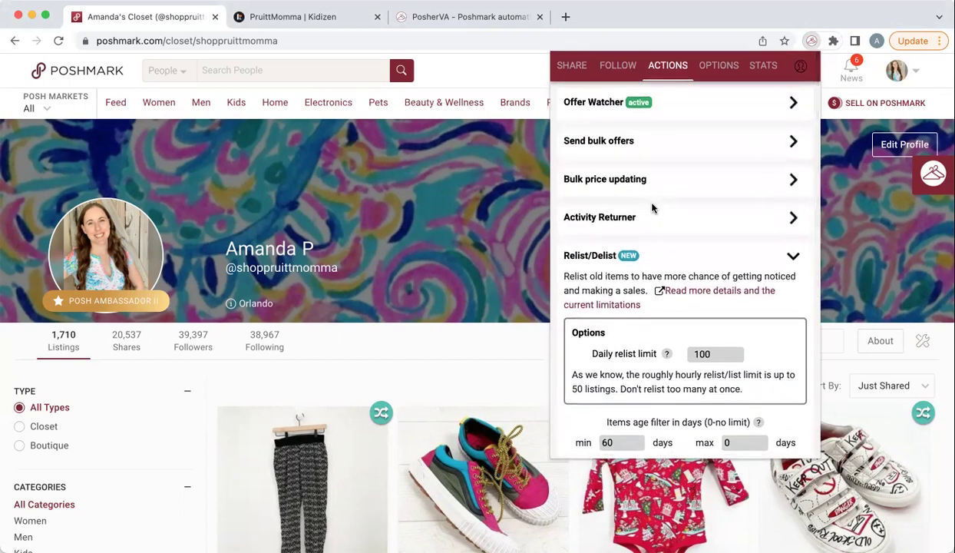
Step: Review and save Offer Watcher: 10-minute delay, 15% offer, 5.95 shipping, 5 USD minimum
left_click(589, 105)
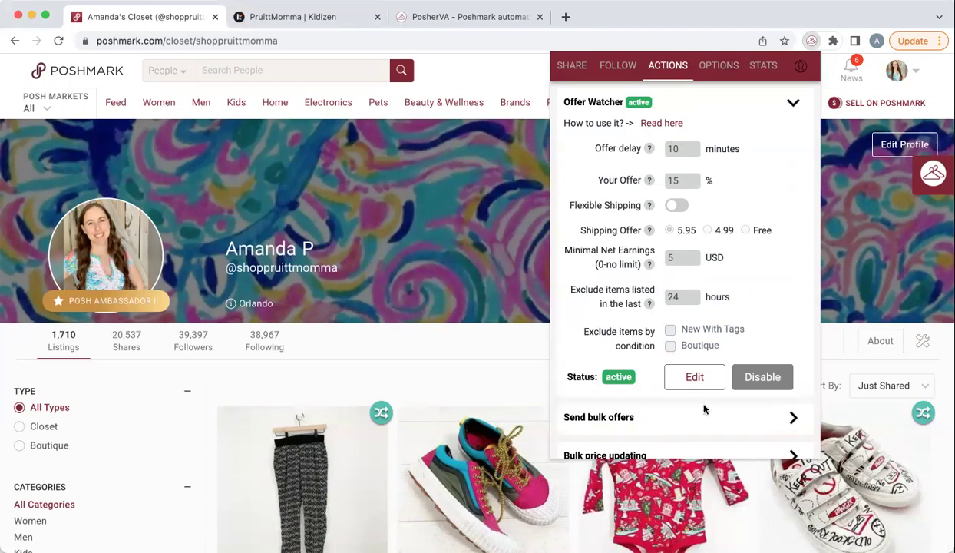
left_click(696, 377)
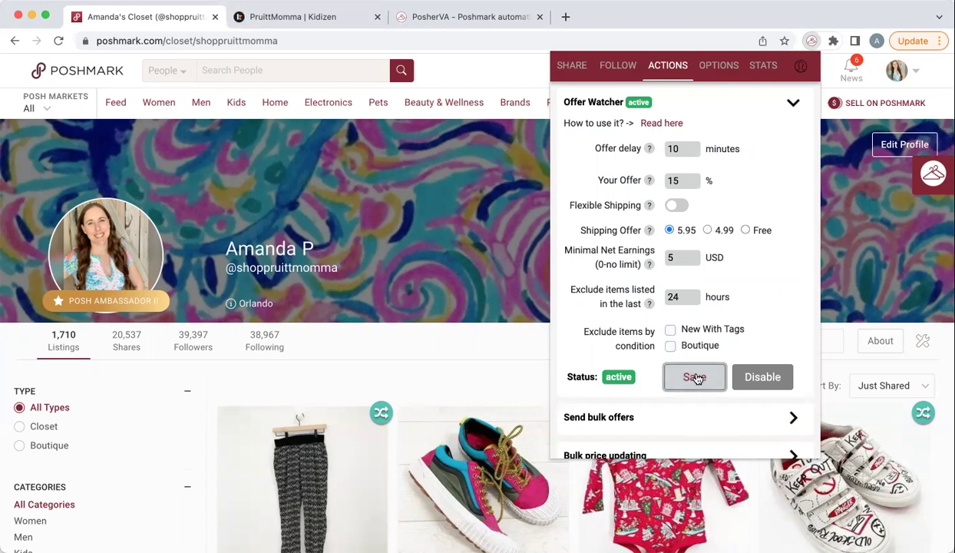
left_click(696, 376)
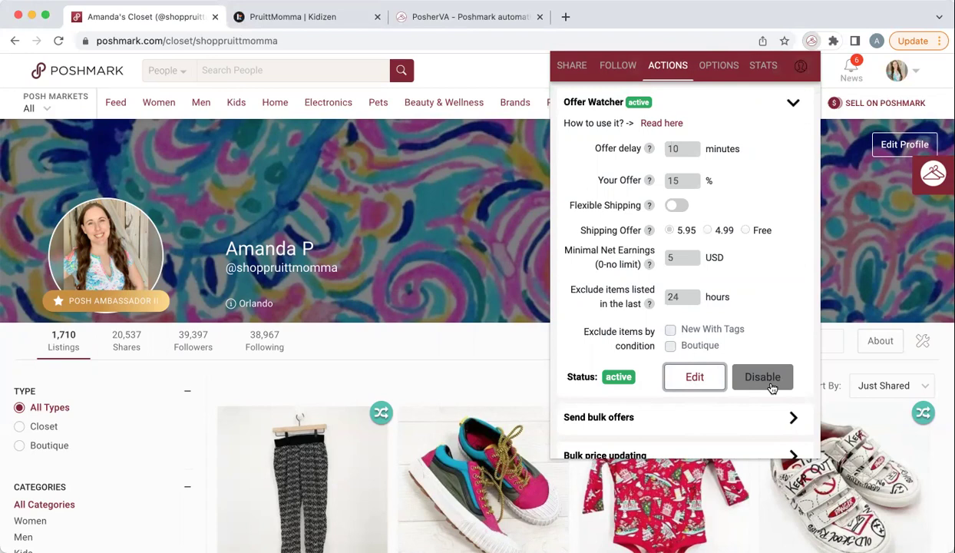
scroll(771, 386, "down", 1)
scroll(680, 184, "up", 1)
scroll(597, 371, "down", 3)
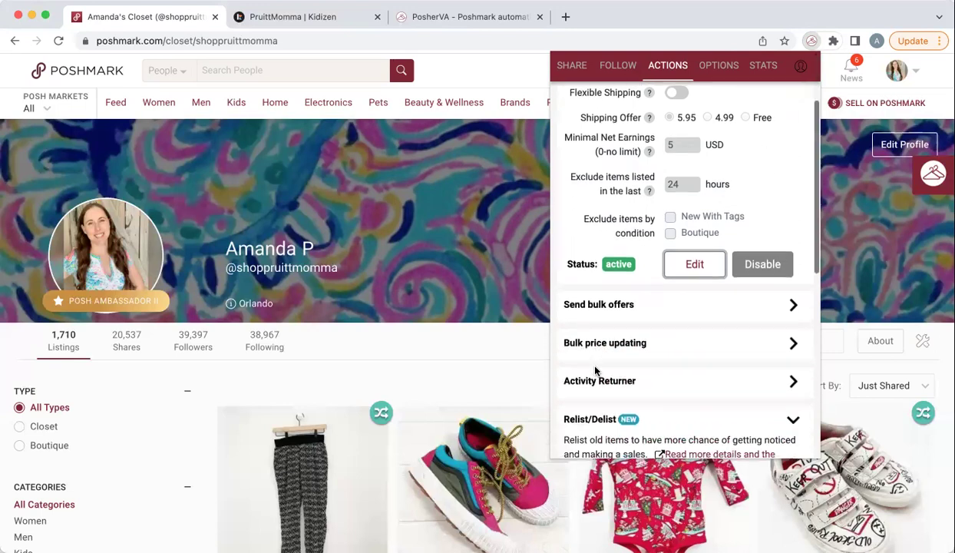
Step: Review bulk offer settings (10% offer, 4.99 shipping, subset from page), then close the panel
left_click(596, 305)
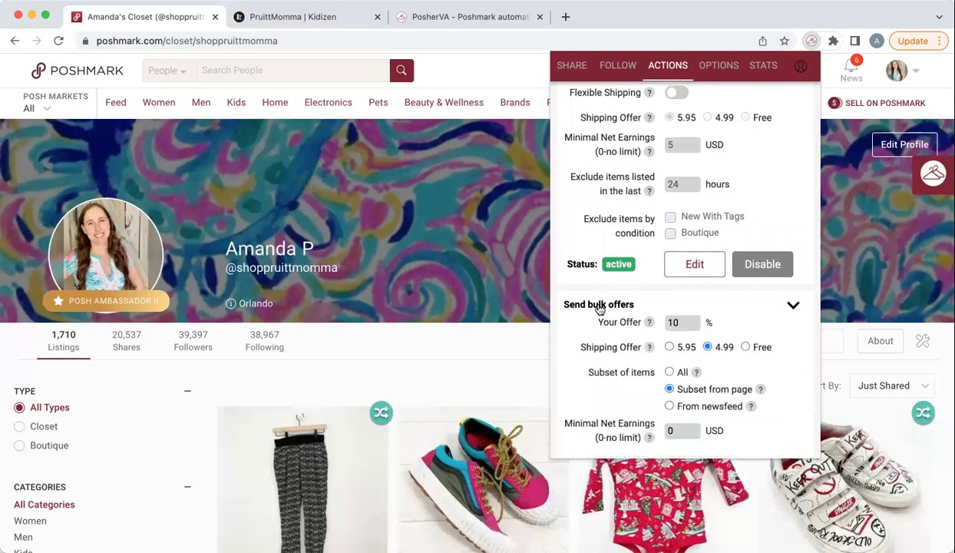
scroll(595, 321, "down", 2)
scroll(595, 321, "down", 1)
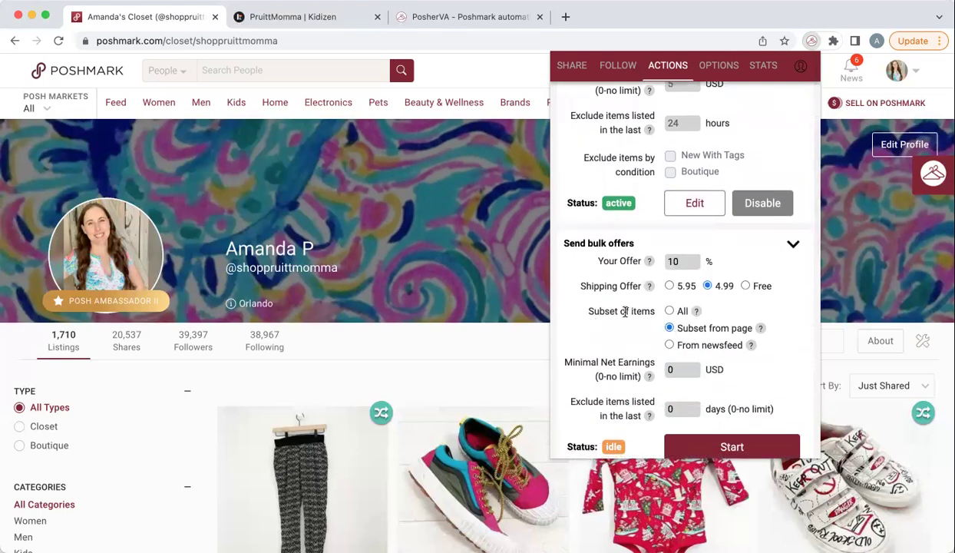
scroll(607, 303, "down", 1)
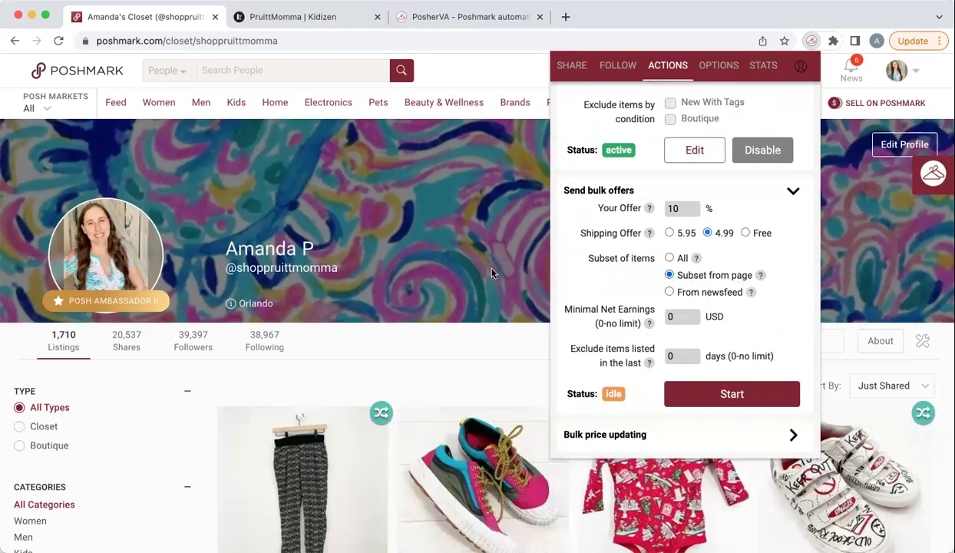
left_click(358, 341)
scroll(220, 389, "down", 3)
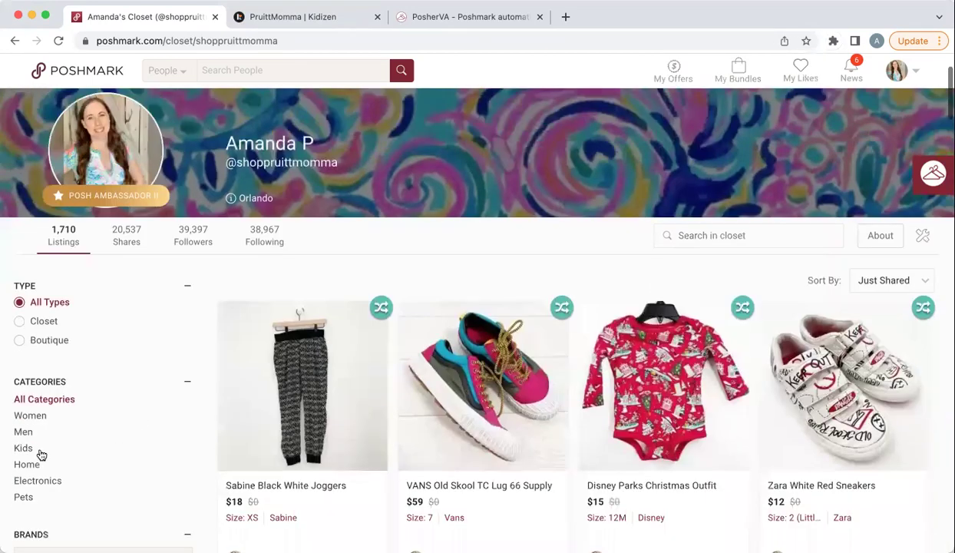
Step: Filter the closet to Kids items priced Under $25
left_click(22, 450)
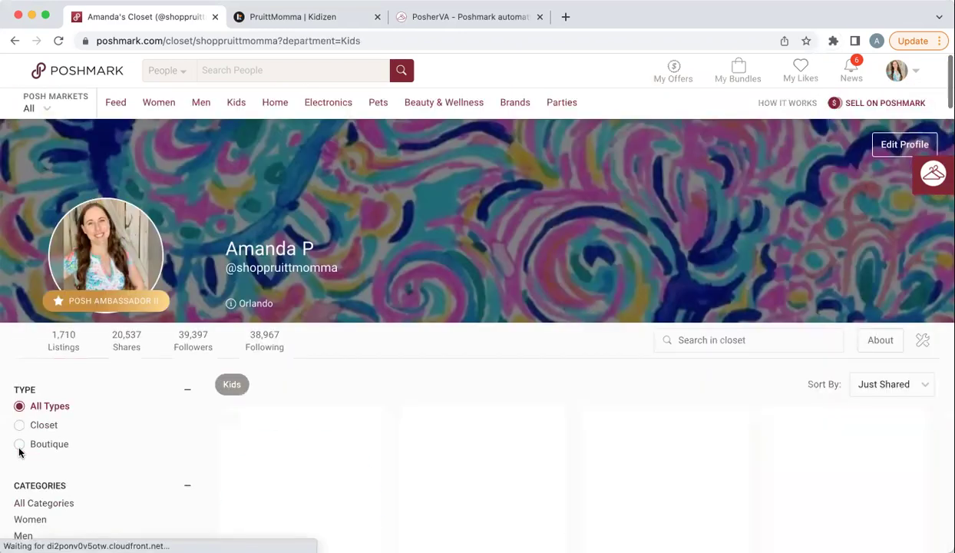
scroll(199, 407, "down", 8)
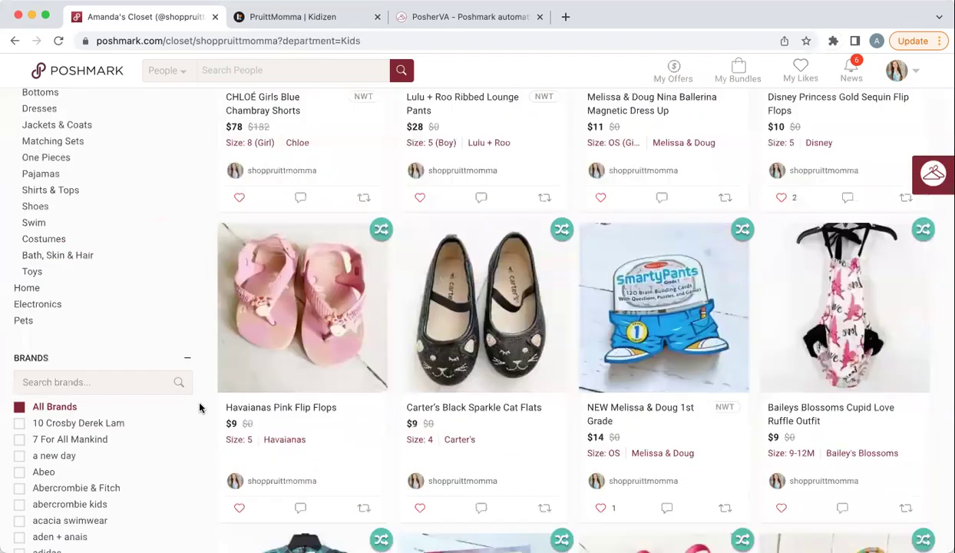
scroll(199, 407, "down", 5)
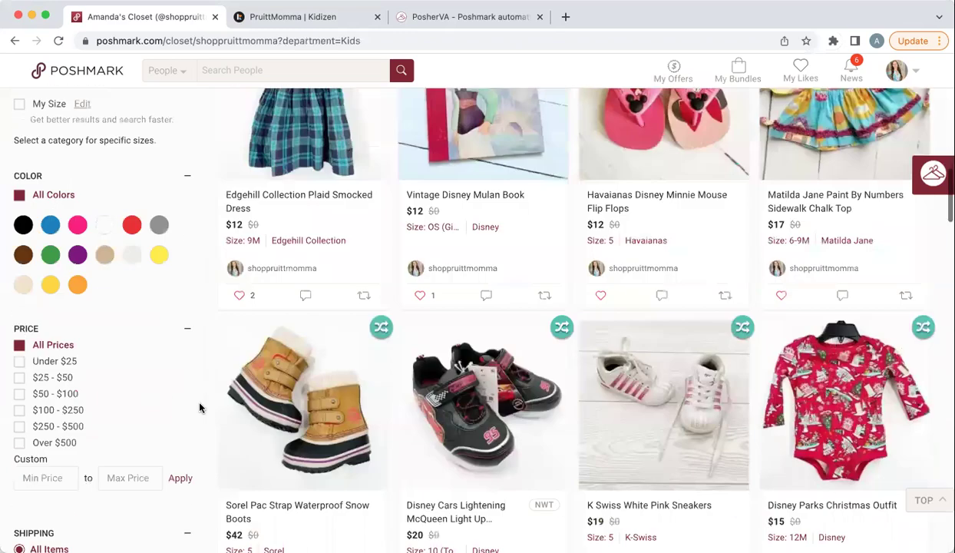
left_click(22, 359)
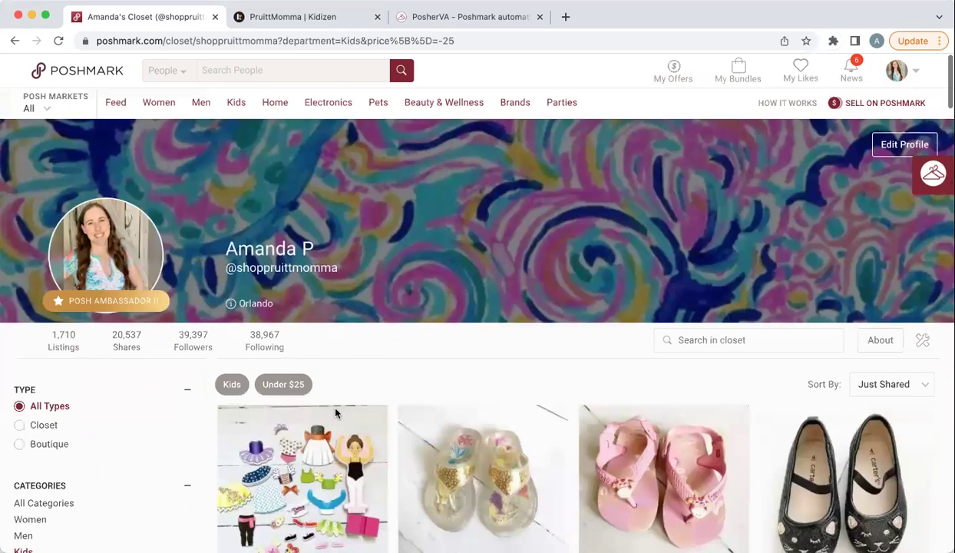
scroll(336, 413, "down", 2)
scroll(330, 403, "up", 3)
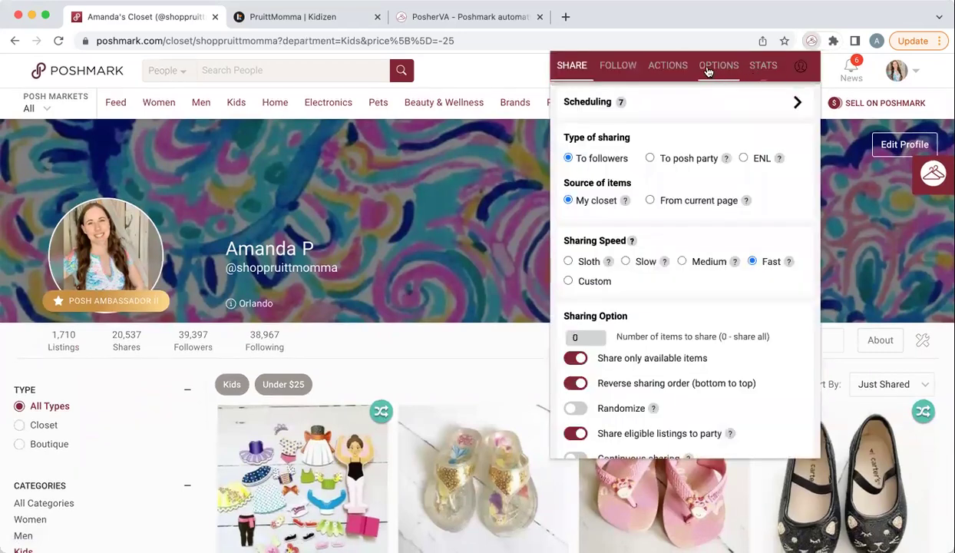
Step: In the Actions list, review the Send bulk offers settings, then collapse that section
left_click(668, 67)
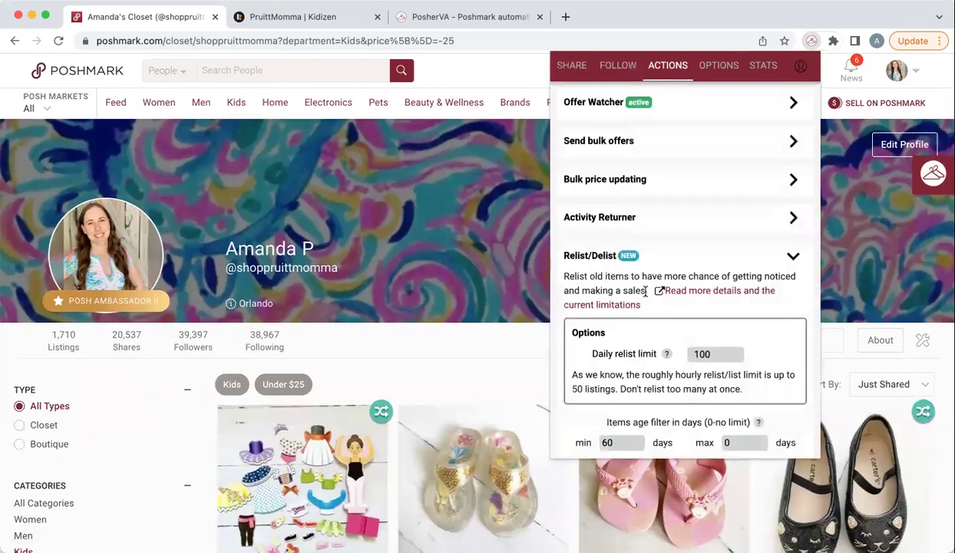
left_click(660, 144)
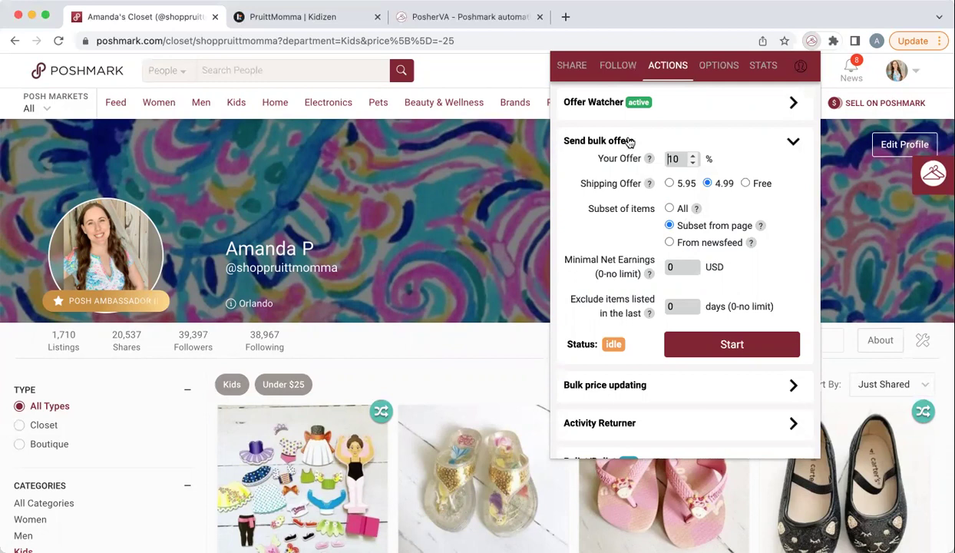
left_click(791, 145)
left_click(791, 145)
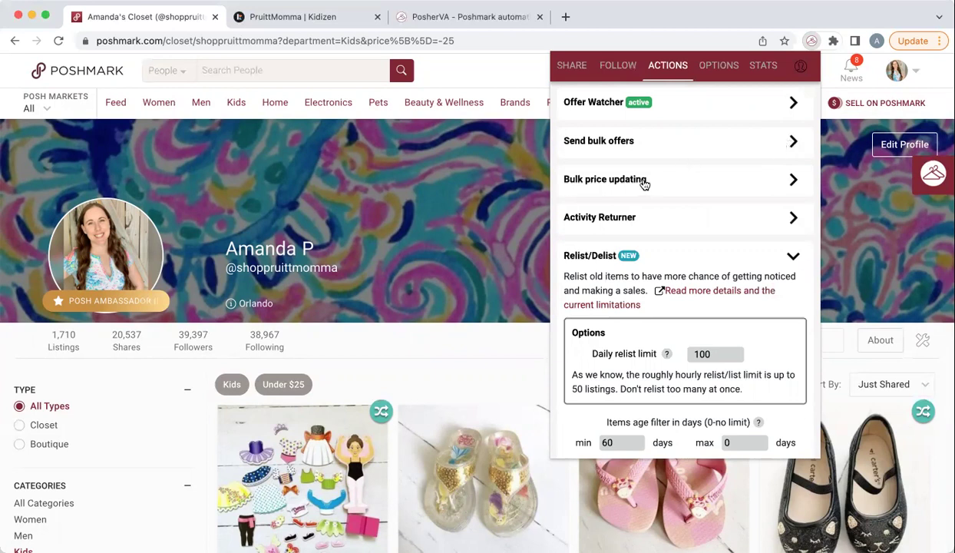
left_click(739, 187)
left_click(739, 187)
left_click(739, 188)
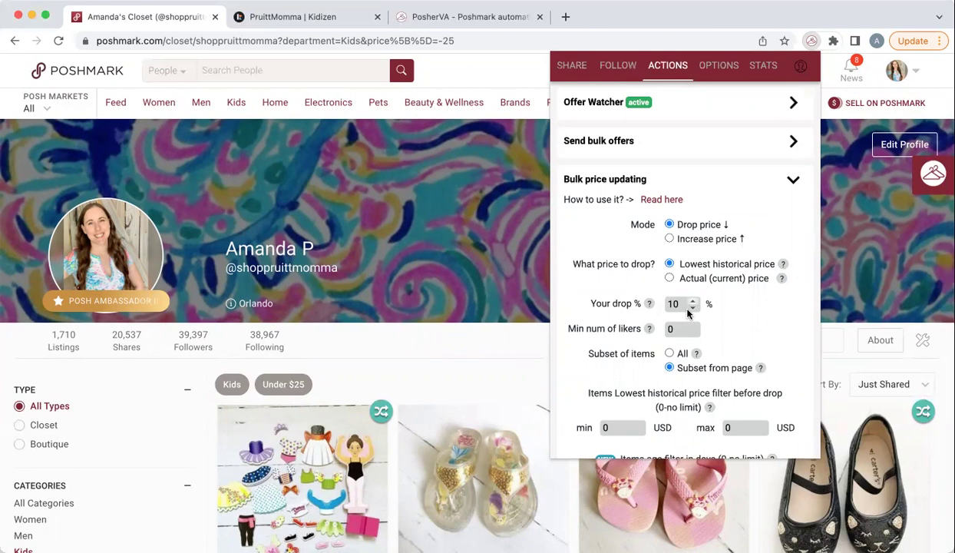
left_click(790, 183)
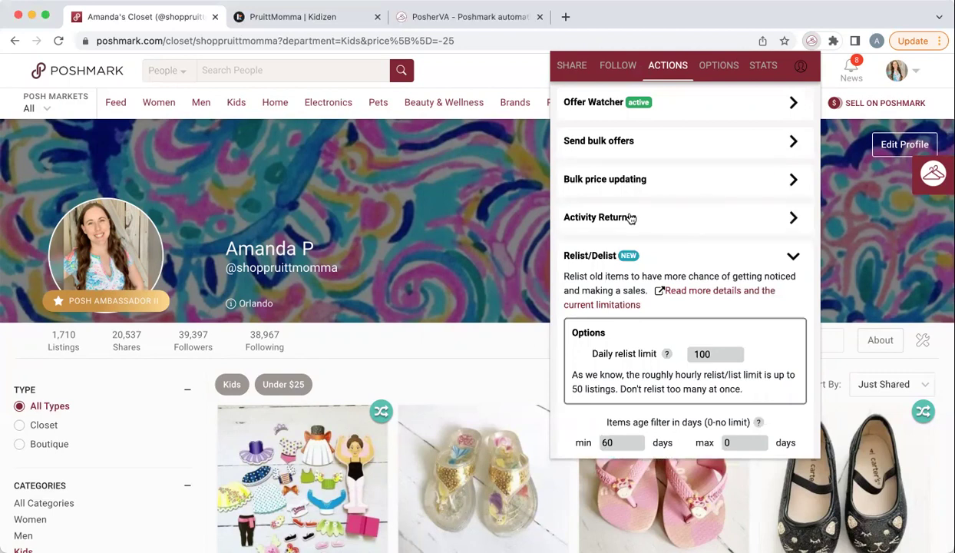
Step: Make the Activity Returner return shares only, not follows, with 1 share per closet
left_click(791, 220)
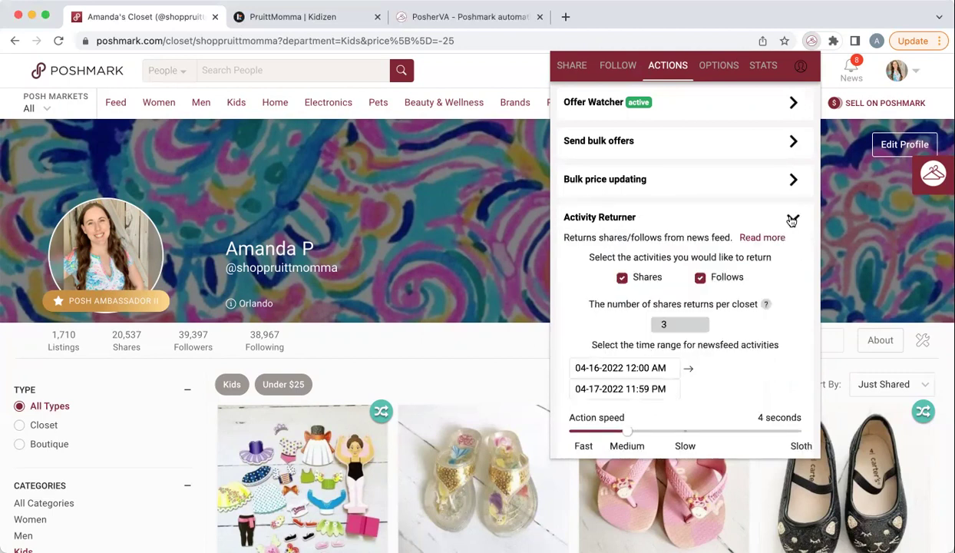
scroll(612, 351, "down", 1)
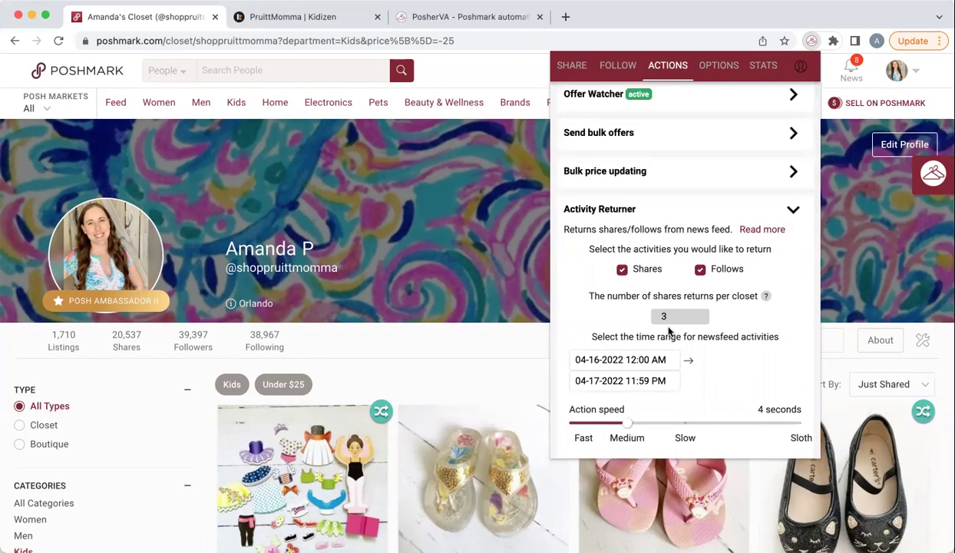
scroll(671, 335, "down", 1)
left_click(697, 239)
left_click(654, 284)
type("1")
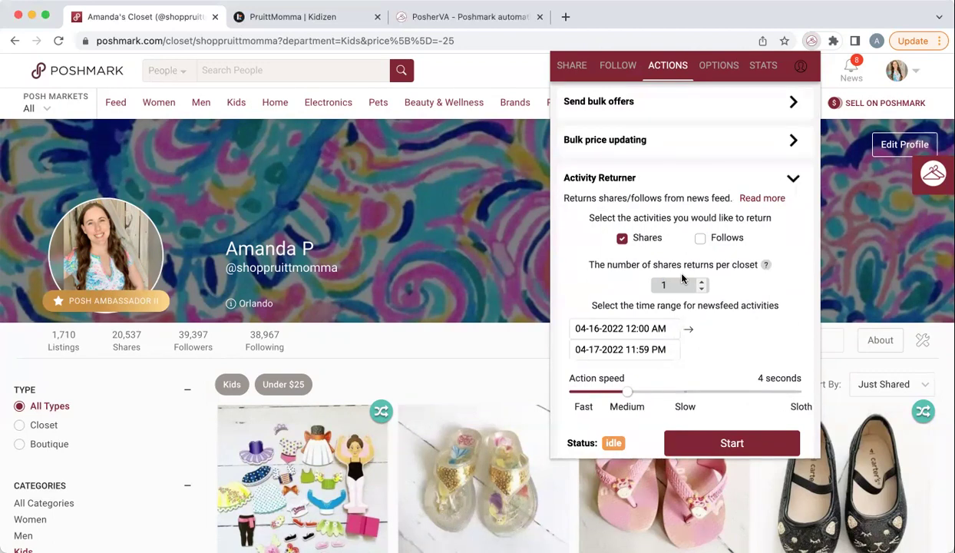
scroll(681, 278, "down", 1)
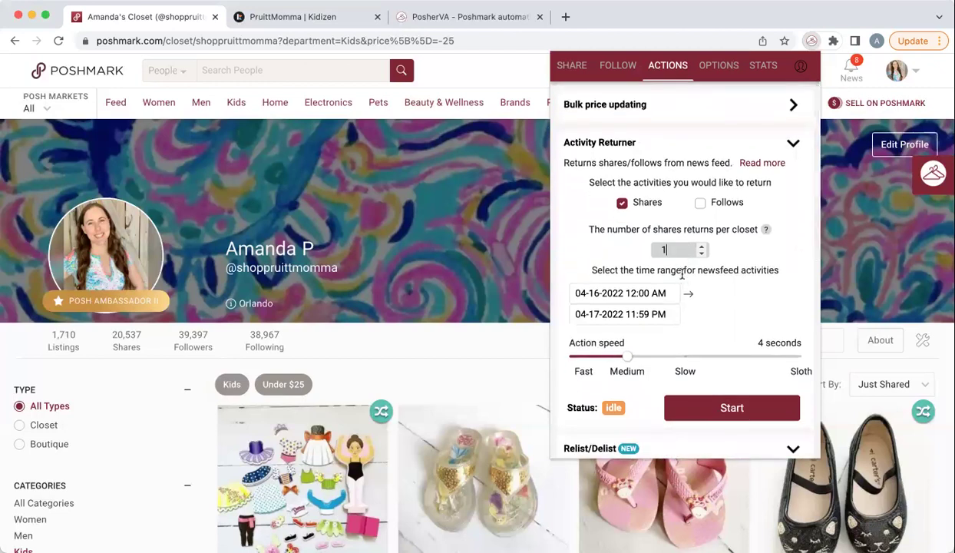
scroll(679, 272, "down", 2)
scroll(664, 254, "up", 3)
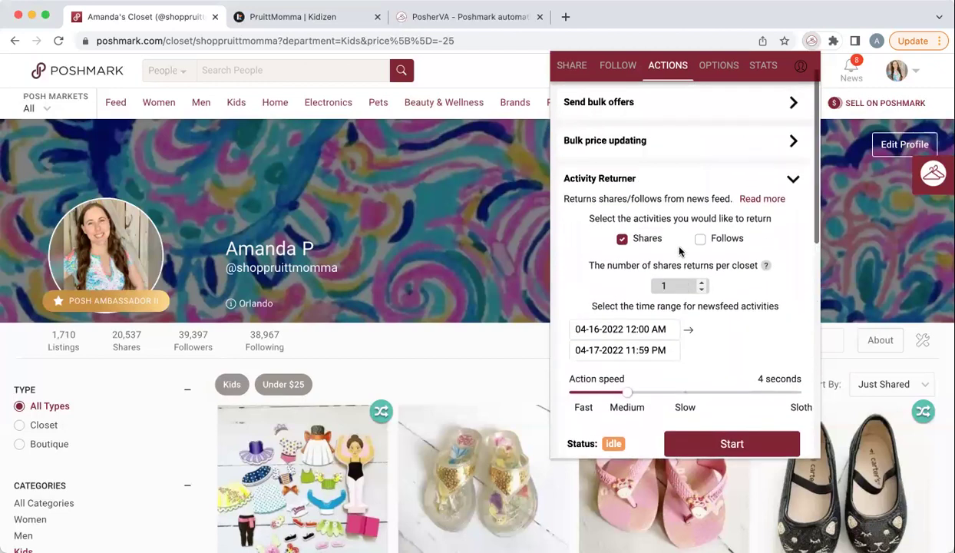
Step: Review the running 20-item relist status and Activity Log, then show the Options settings
left_click(791, 181)
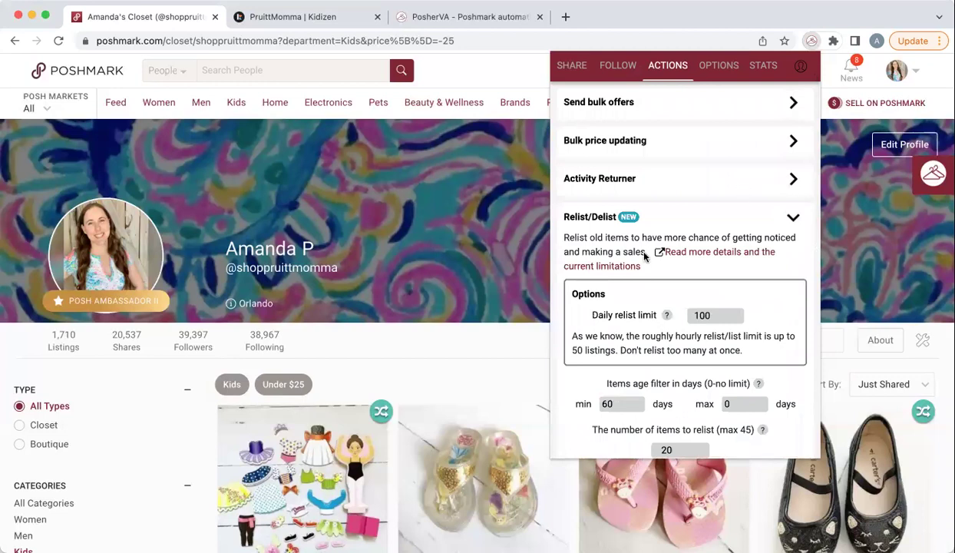
scroll(665, 299, "down", 3)
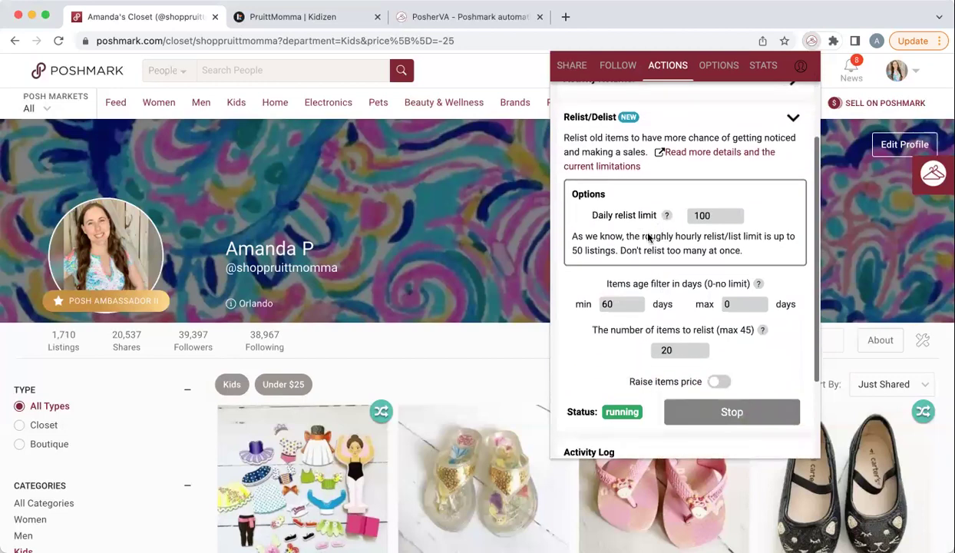
scroll(648, 245, "down", 3)
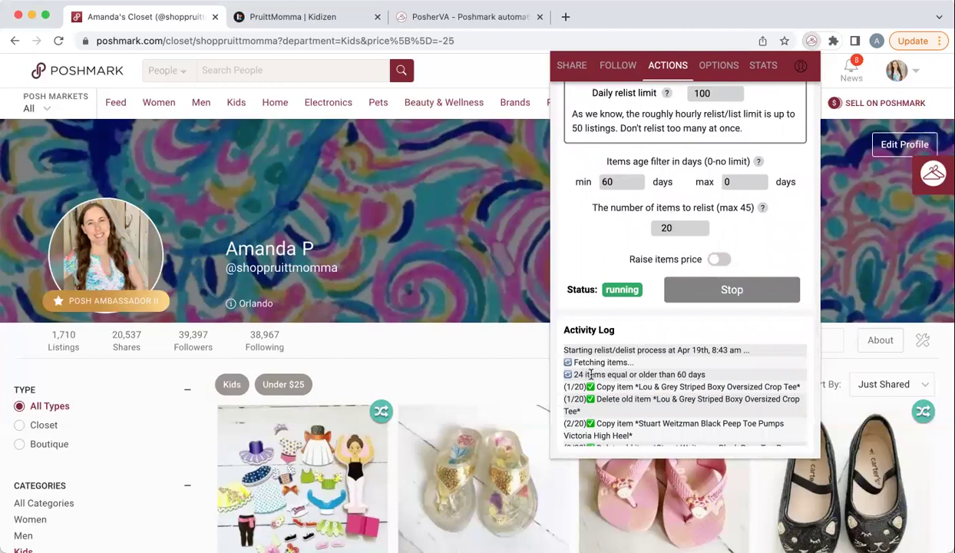
scroll(616, 416, "down", 3)
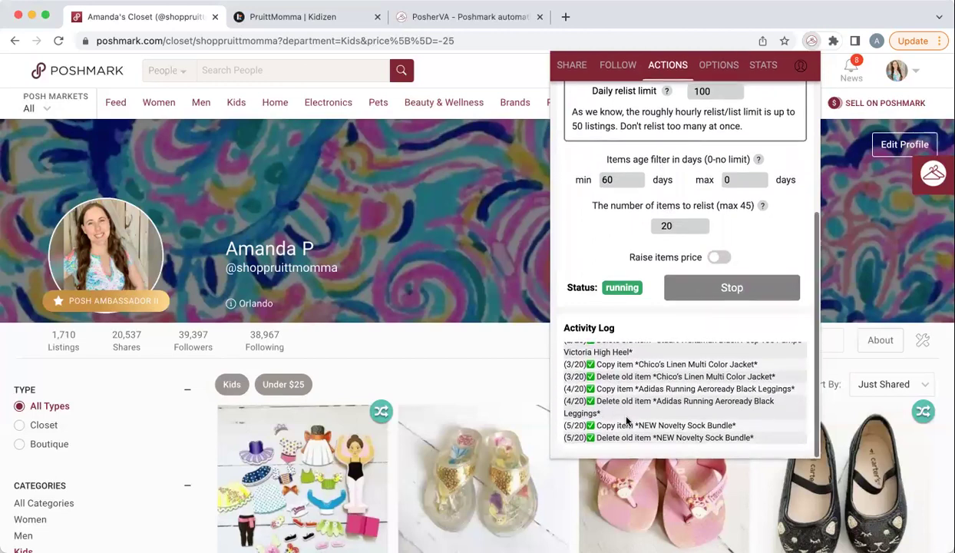
scroll(626, 420, "up", 3)
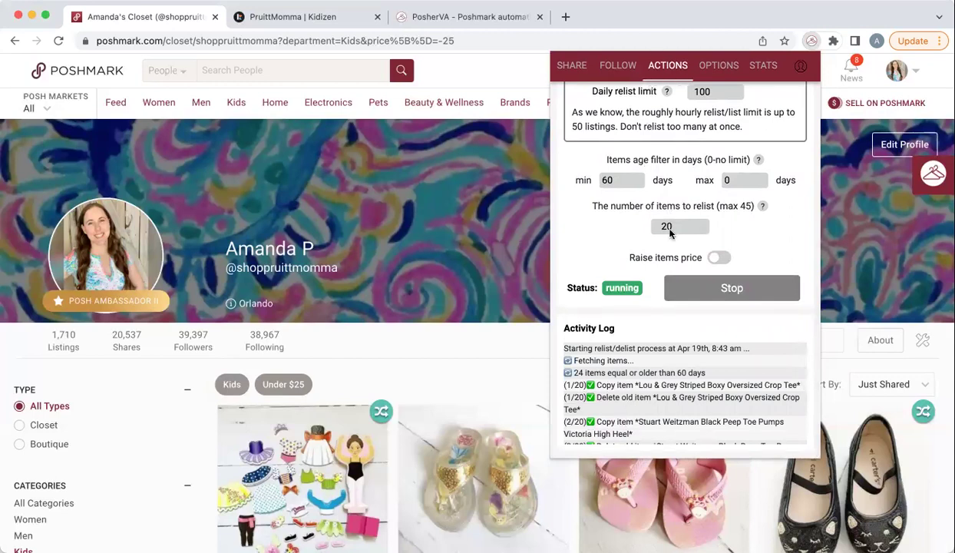
left_click(720, 66)
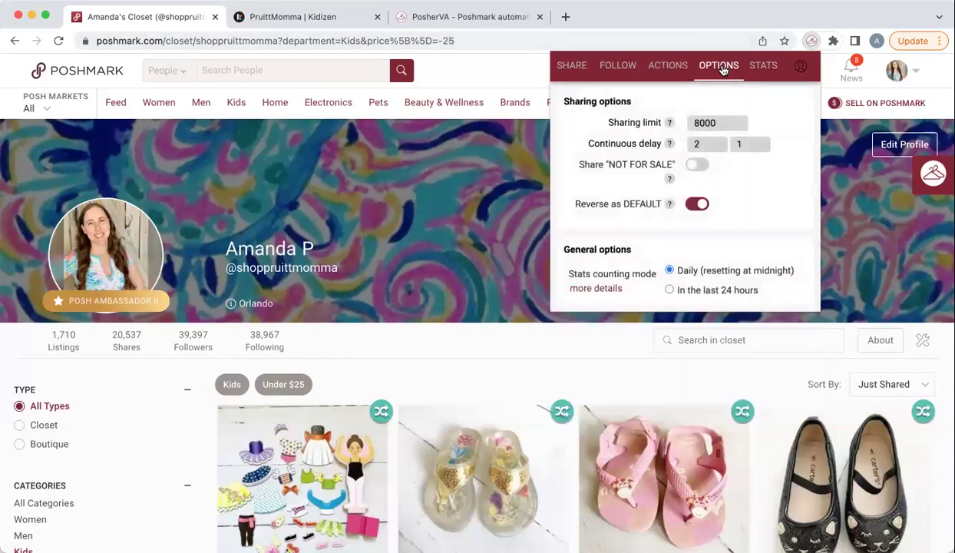
Step: Check the Sharing limit help, then view today's stats: 857 shares, 34 follows, 6 relists
mouse_move(668, 124)
left_click(760, 67)
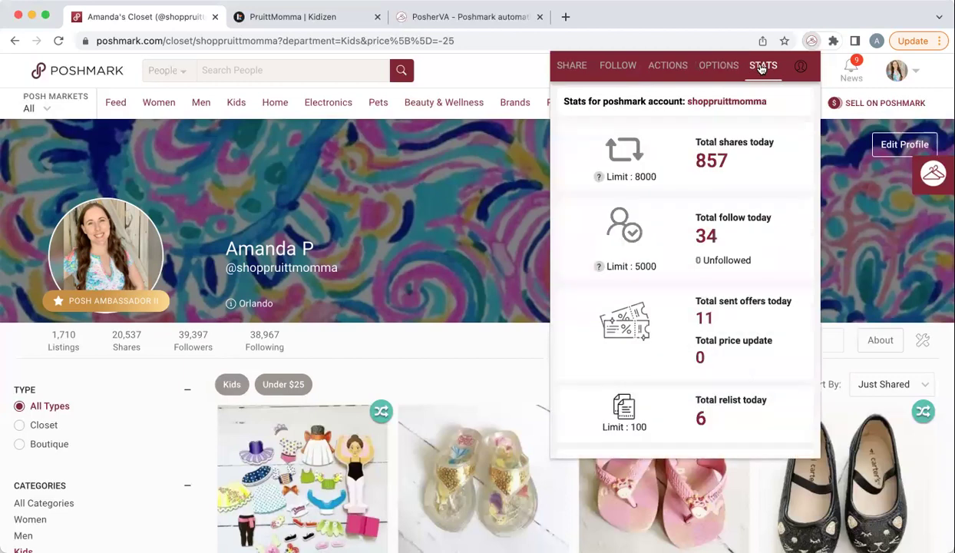